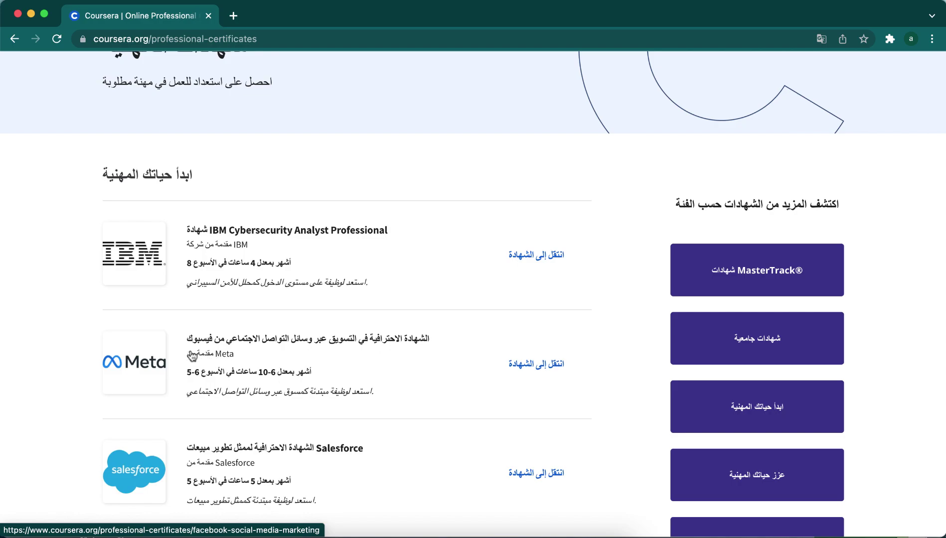
# - Open Meta's Facebook social media marketing professional certificate from the certificates list
pyautogui.click(246, 359)
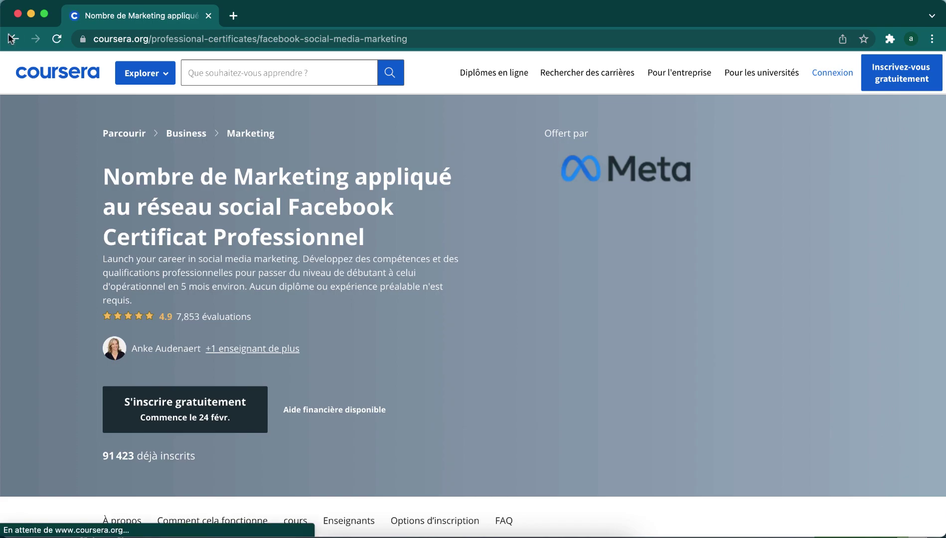
pyautogui.click(13, 38)
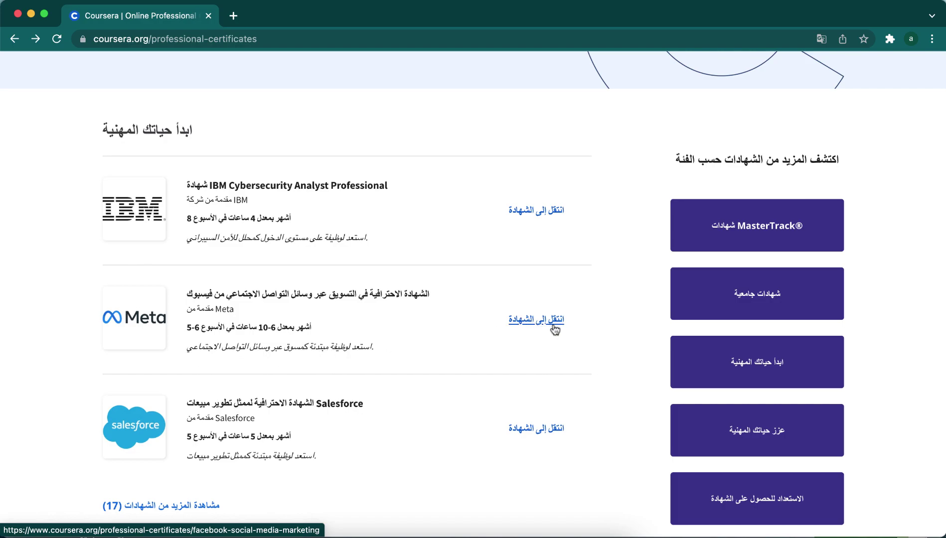
pyautogui.click(531, 320)
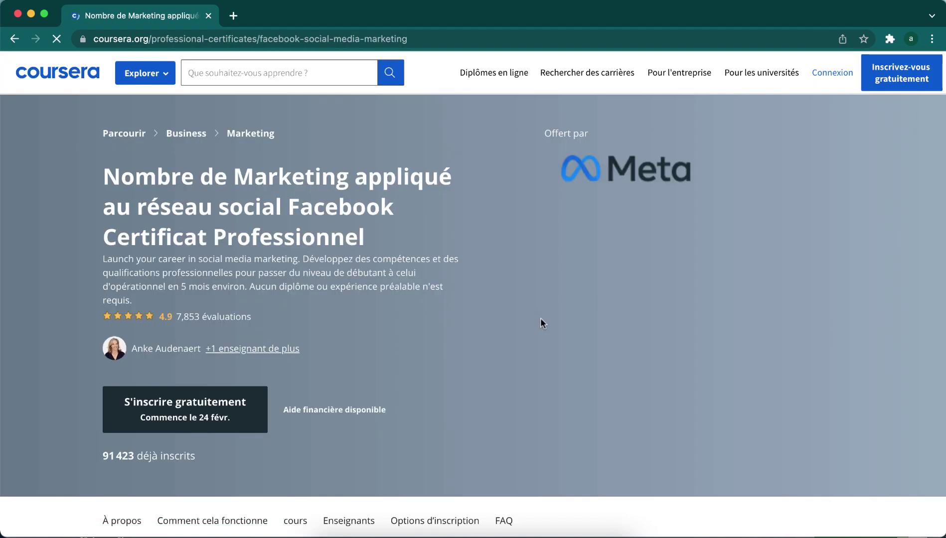
pyautogui.scroll(-10, 367, 360)
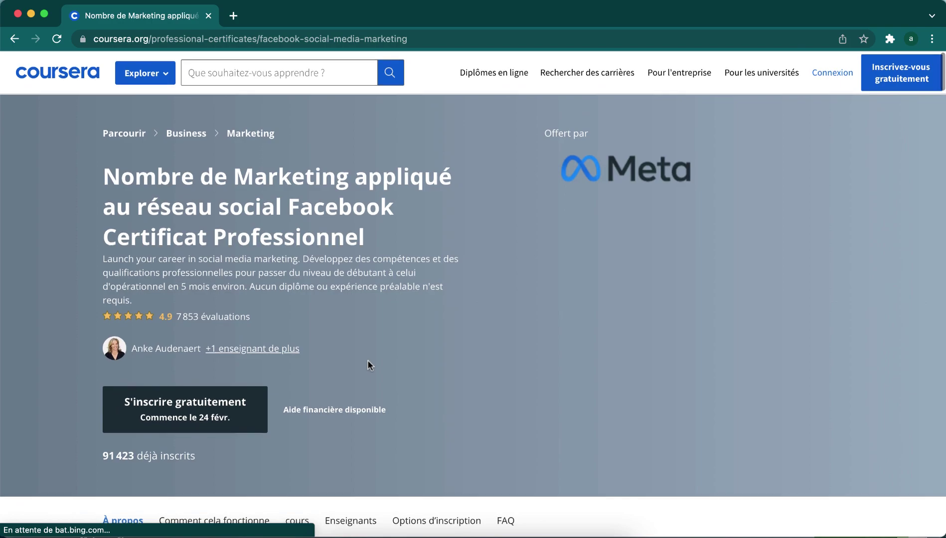
# - Translate the certificate page into Arabic and dismiss the translation pop-up
pyautogui.rightClick(450, 362)
pyautogui.click(534, 487)
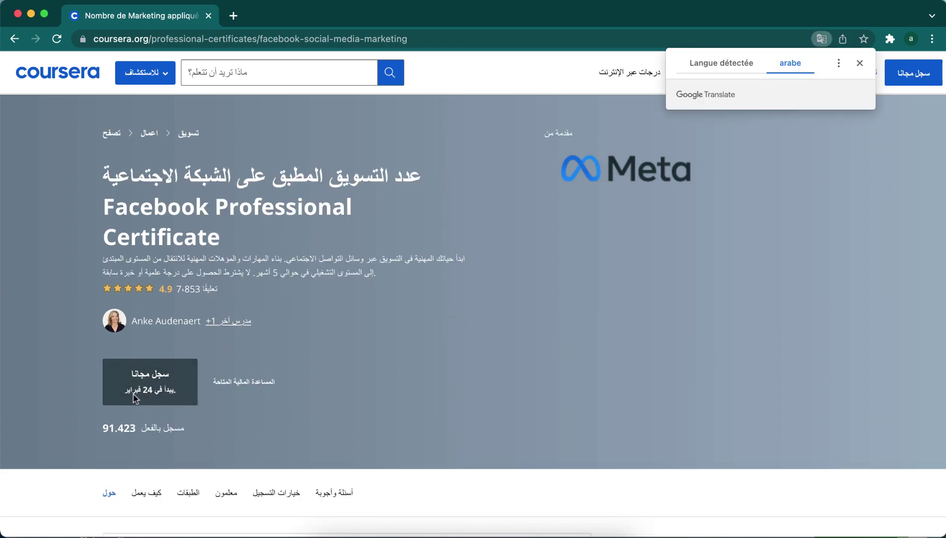
pyautogui.click(594, 274)
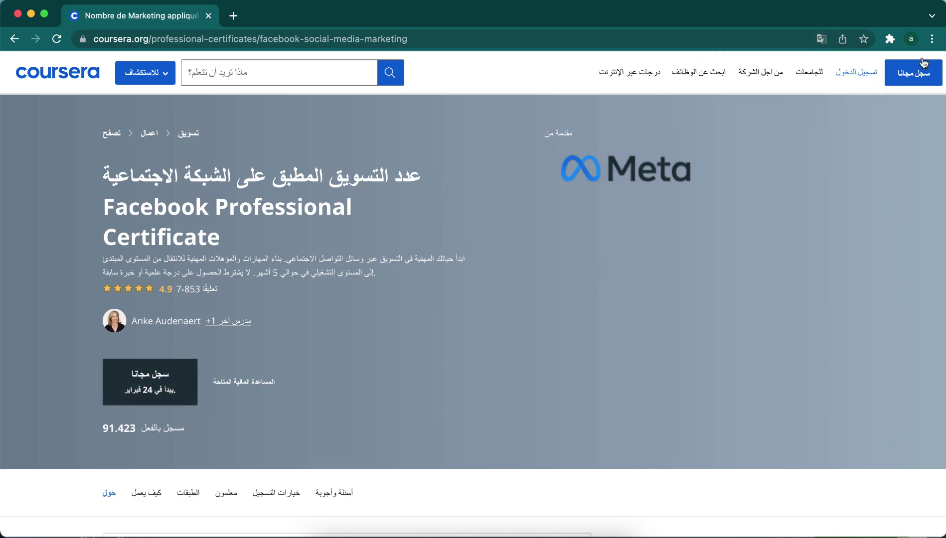
# - Sign up for the certificate with a Google account and dismiss the 7-day free trial offer
pyautogui.click(158, 389)
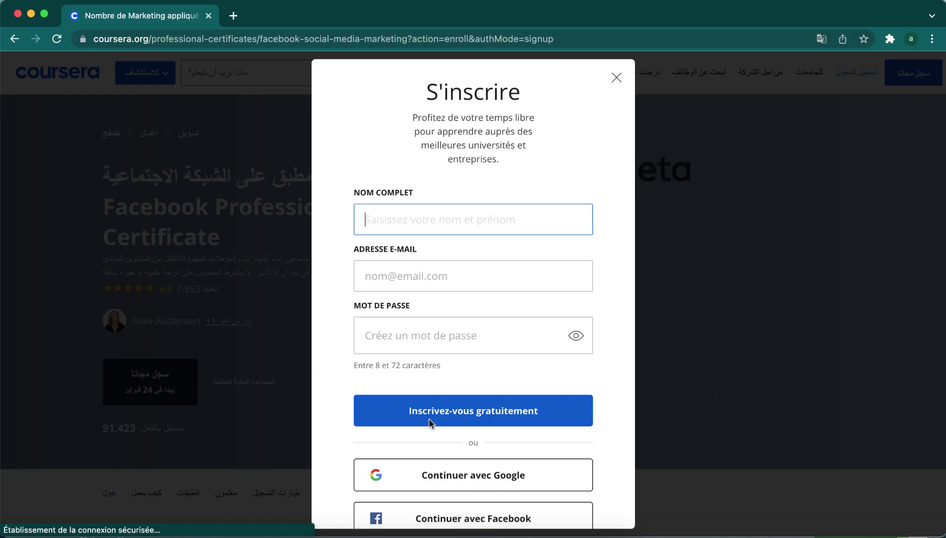
pyautogui.click(443, 455)
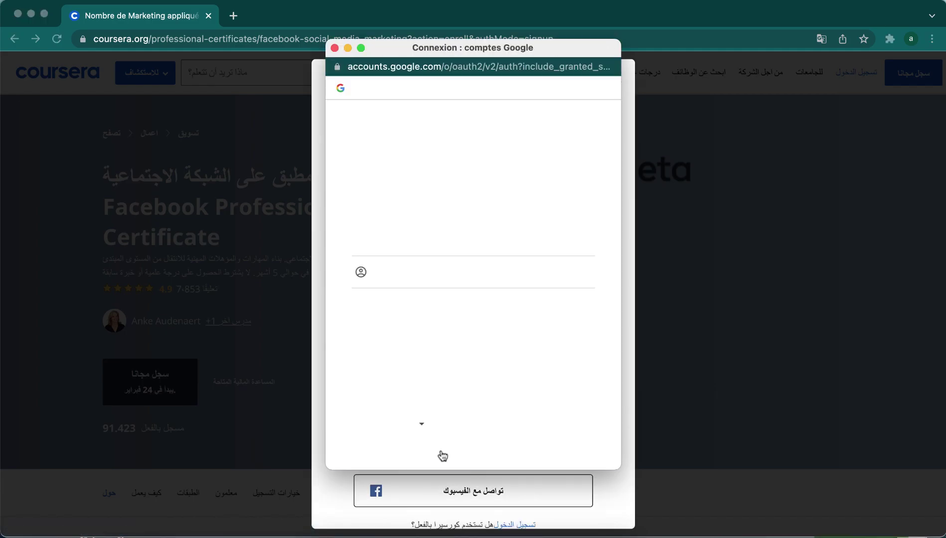
pyautogui.click(409, 235)
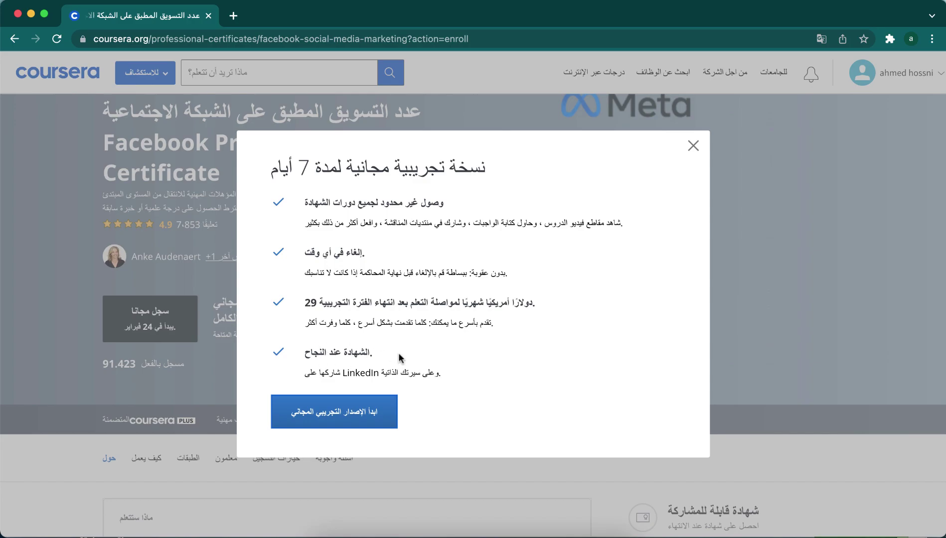
pyautogui.click(694, 147)
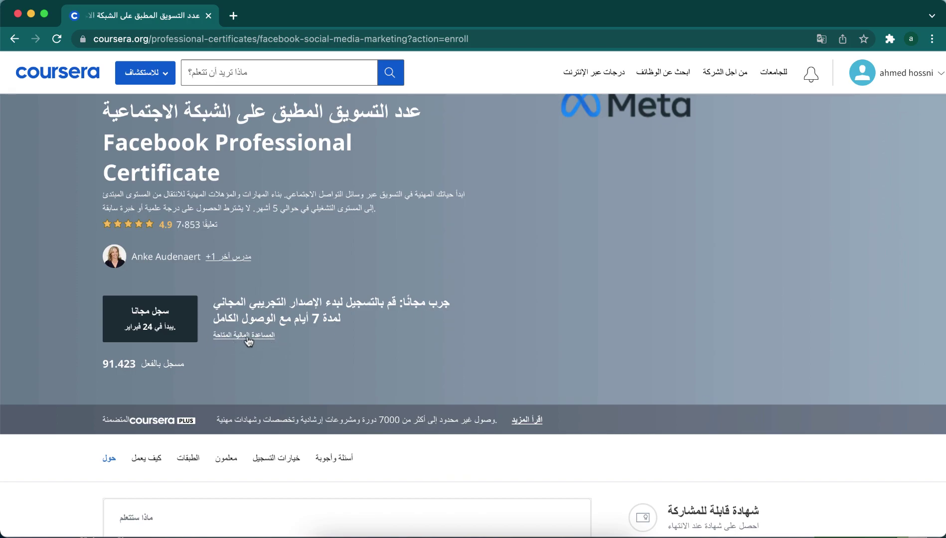
# - Examine the certificate's key facts: shareable certificate, online format, schedule, level, duration, and available languages
pyautogui.scroll(-3, 333, 369)
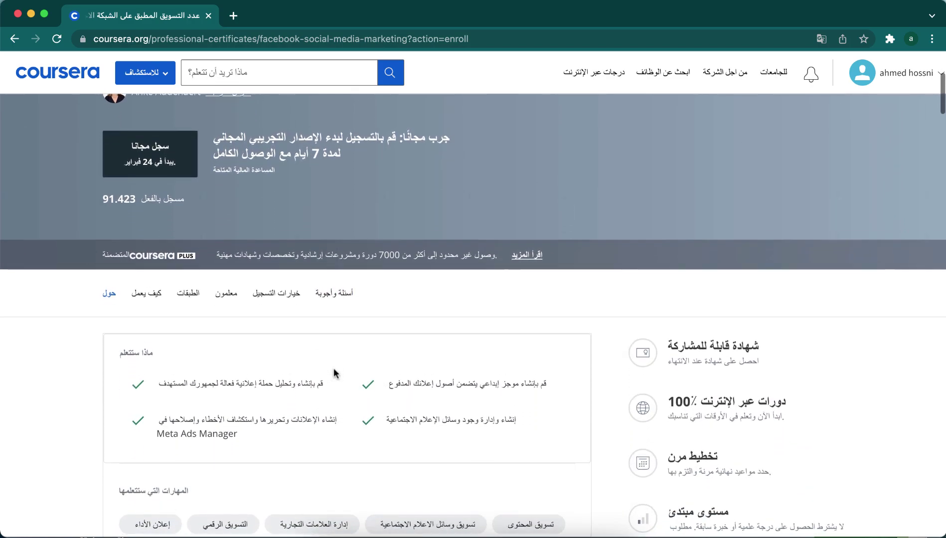
pyautogui.scroll(-3, 333, 371)
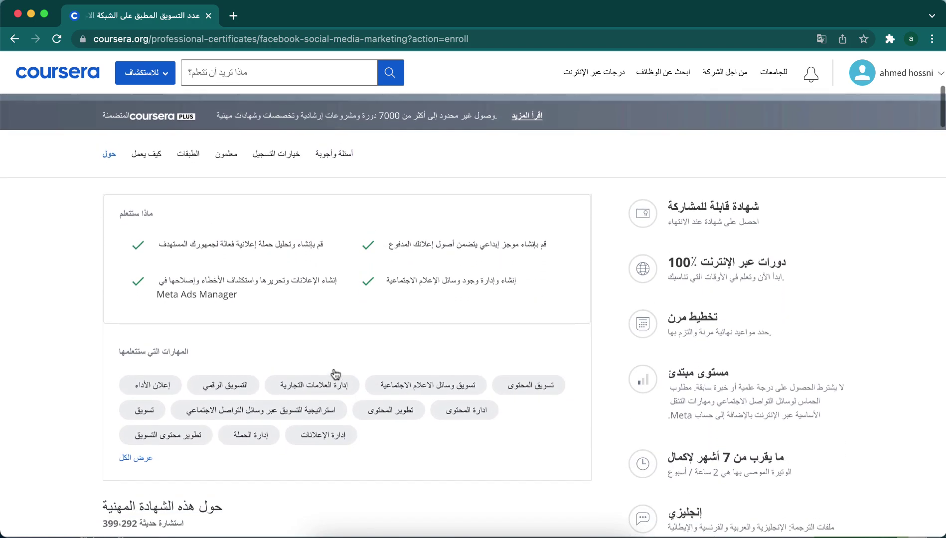
pyautogui.scroll(6, 335, 374)
pyautogui.scroll(-4, 335, 374)
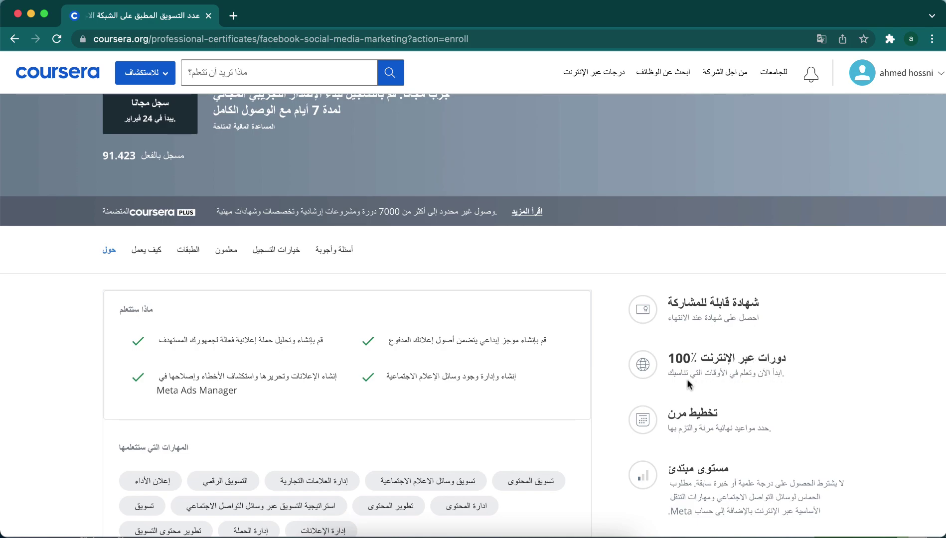
pyautogui.scroll(-2, 742, 417)
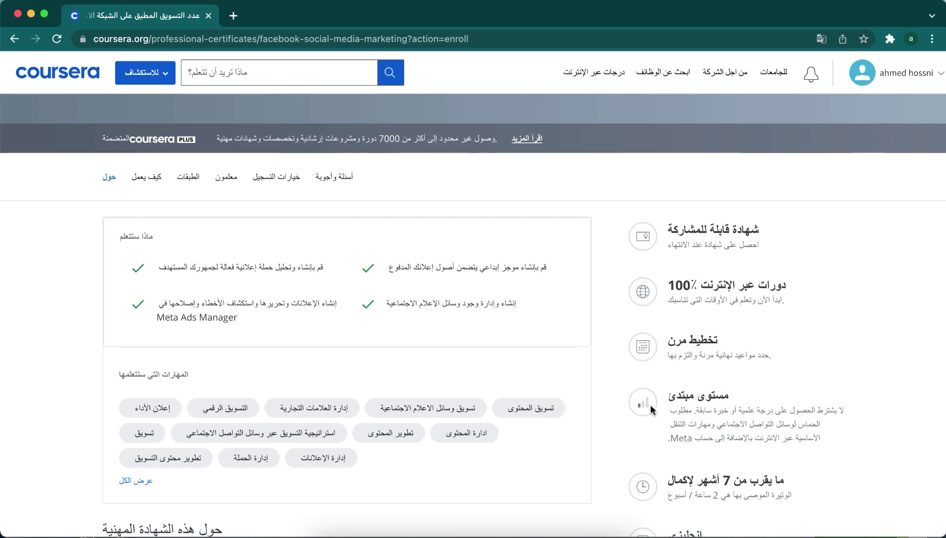
pyautogui.scroll(-2, 823, 398)
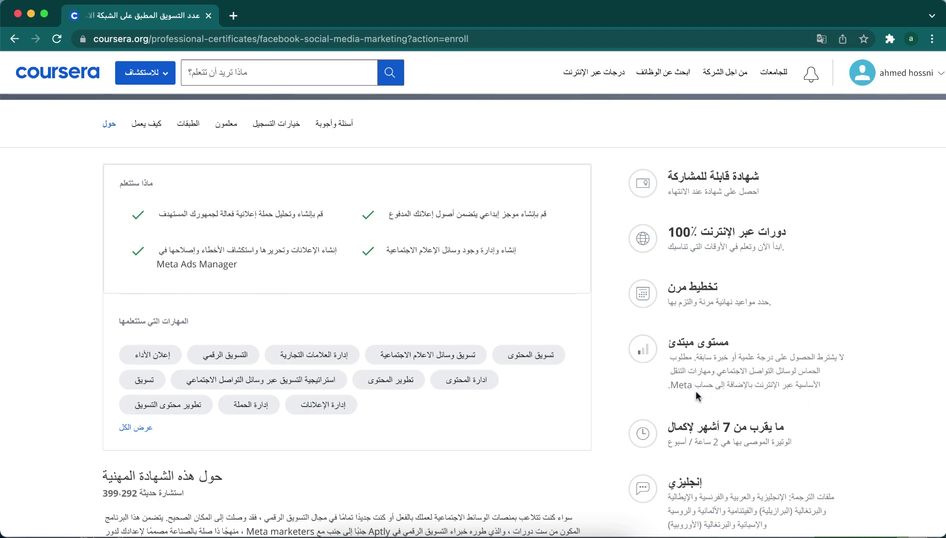
pyautogui.scroll(-1, 822, 379)
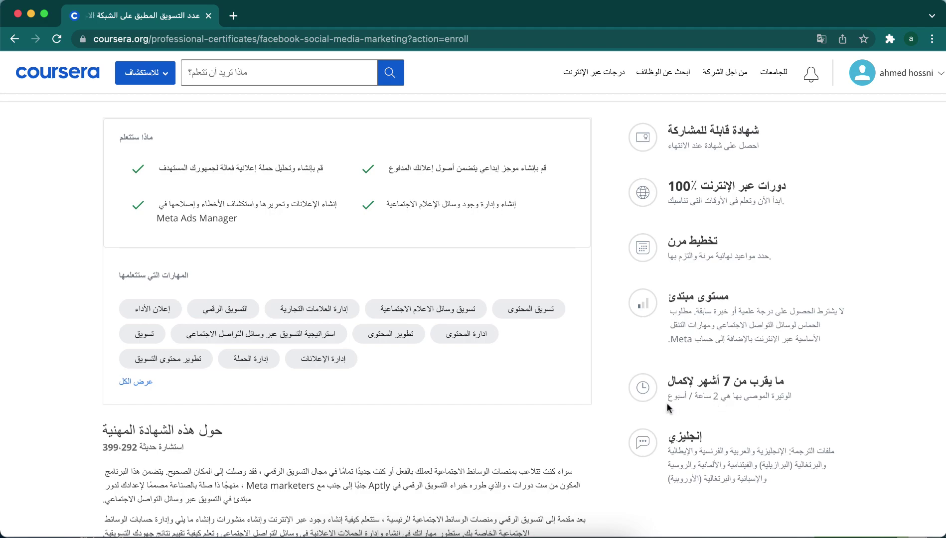
pyautogui.scroll(-2, 778, 399)
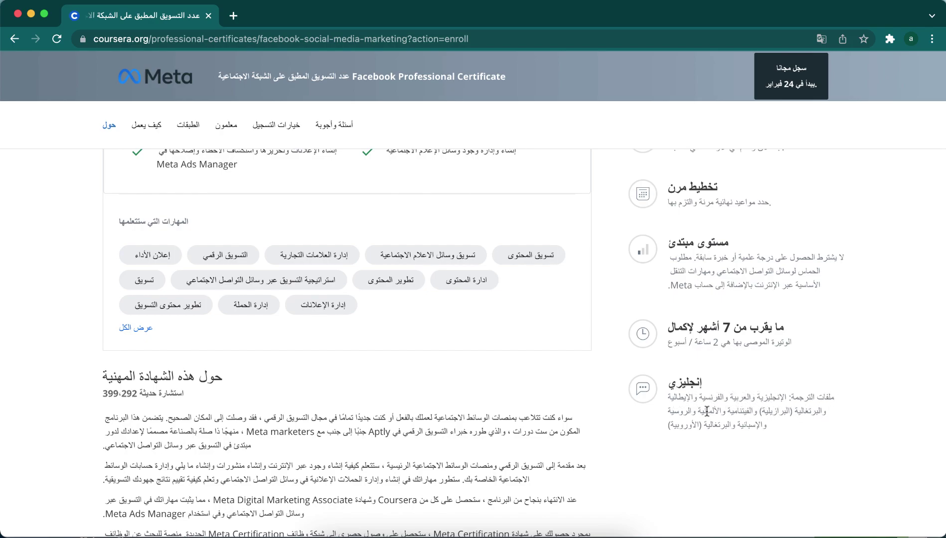
pyautogui.moveTo(727, 392); pyautogui.dragTo(755, 392)
pyautogui.click(738, 393)
# - Read the certificate's learning outcomes, the skills covered, and the program description
pyautogui.scroll(5, 149, 300)
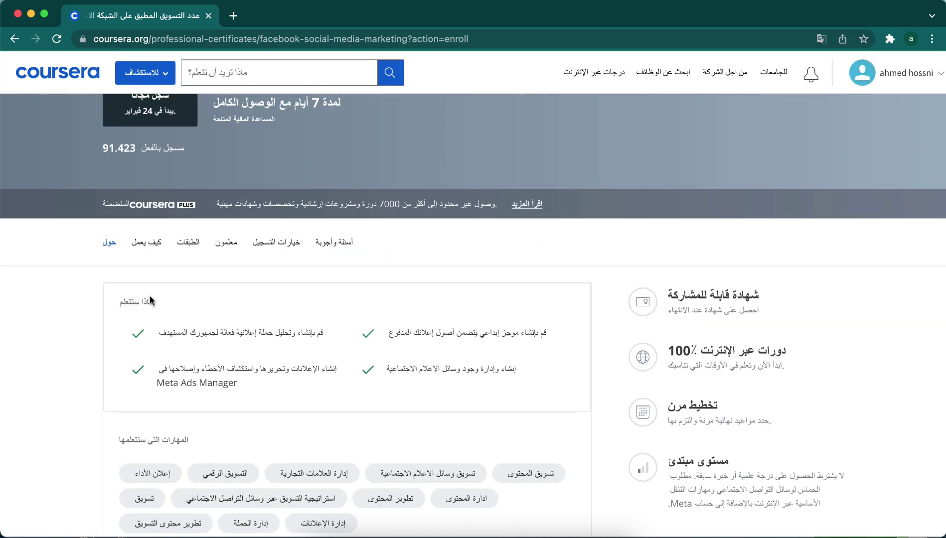
pyautogui.moveTo(158, 305); pyautogui.dragTo(116, 305)
pyautogui.click(517, 344)
pyautogui.scroll(-3, 233, 388)
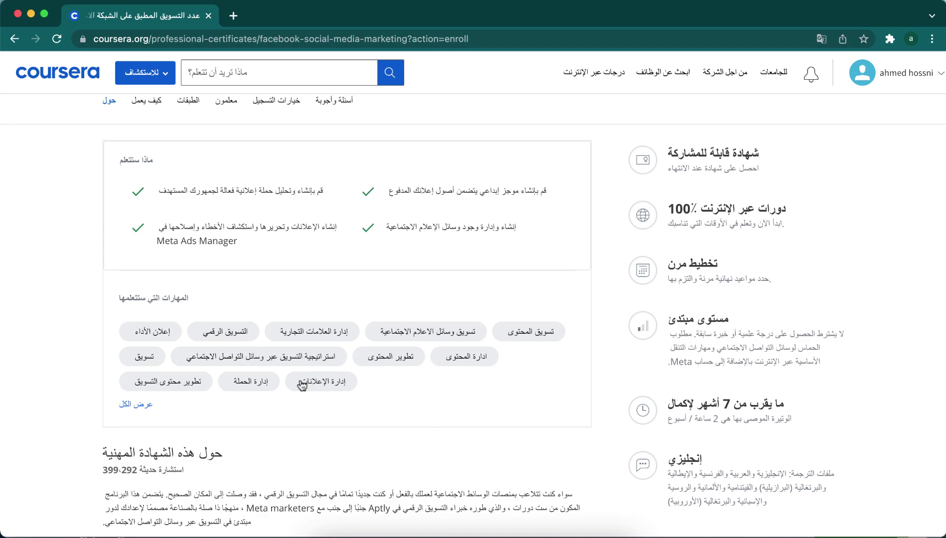
pyautogui.scroll(-3, 302, 385)
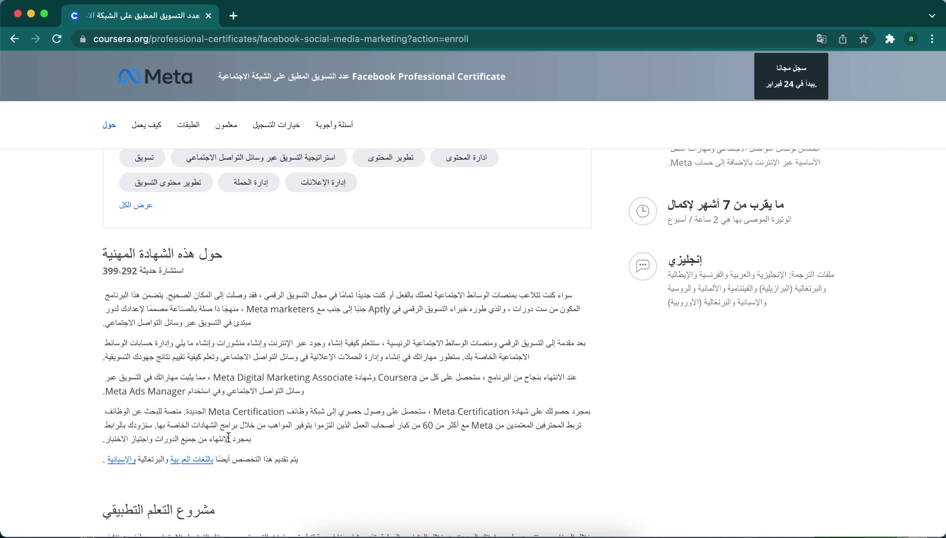
pyautogui.scroll(-2, 228, 438)
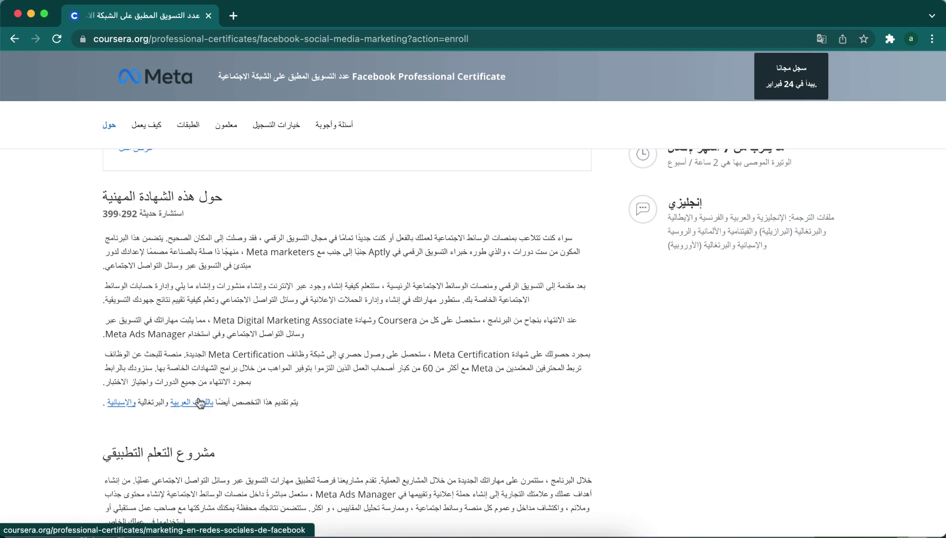
pyautogui.scroll(-5, 200, 408)
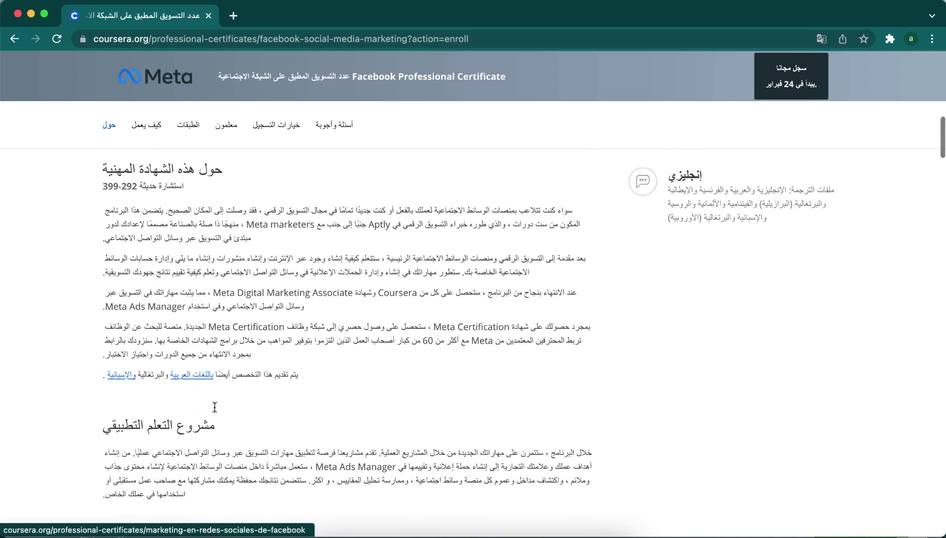
# - Review how the professional certificate works, its list of courses, the instructors, and the offering company
pyautogui.scroll(-8, 141, 280)
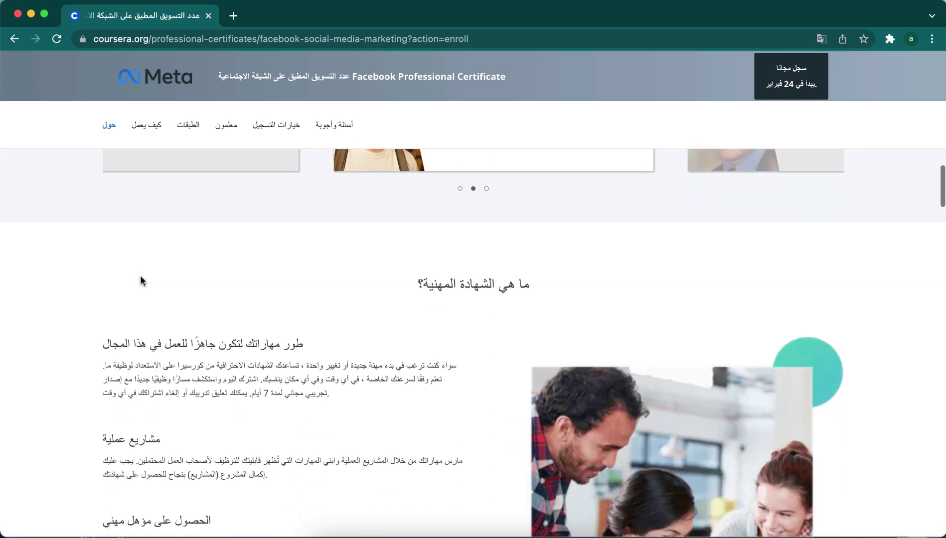
pyautogui.scroll(-1, 141, 280)
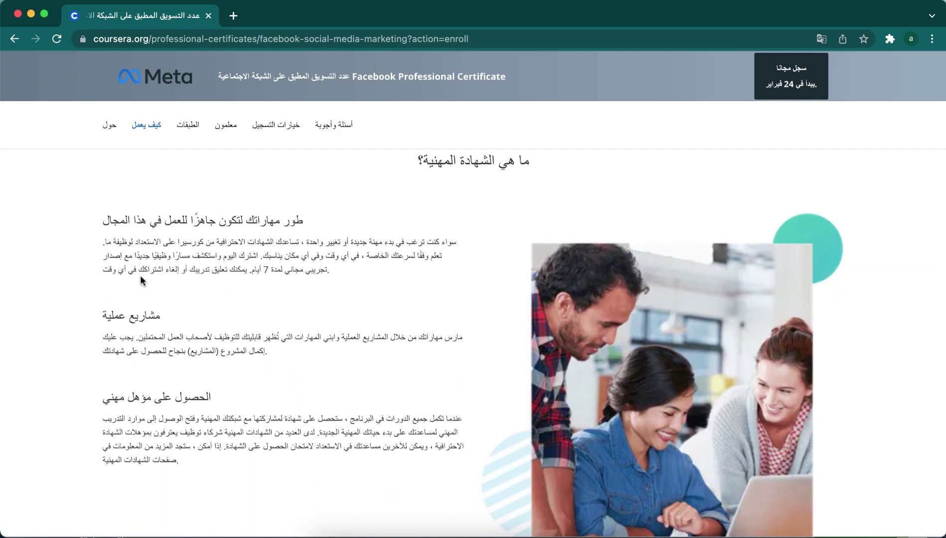
pyautogui.scroll(-15, 140, 280)
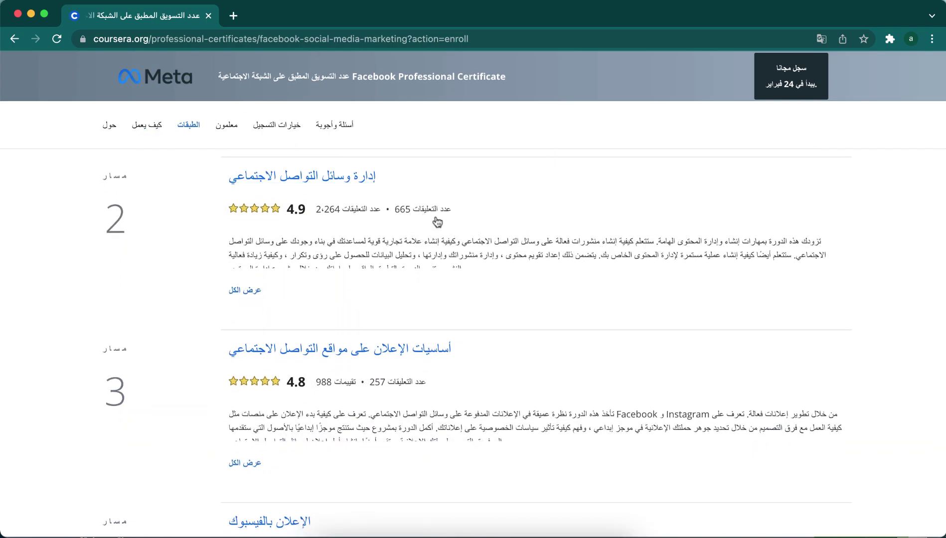
pyautogui.scroll(-14, 454, 323)
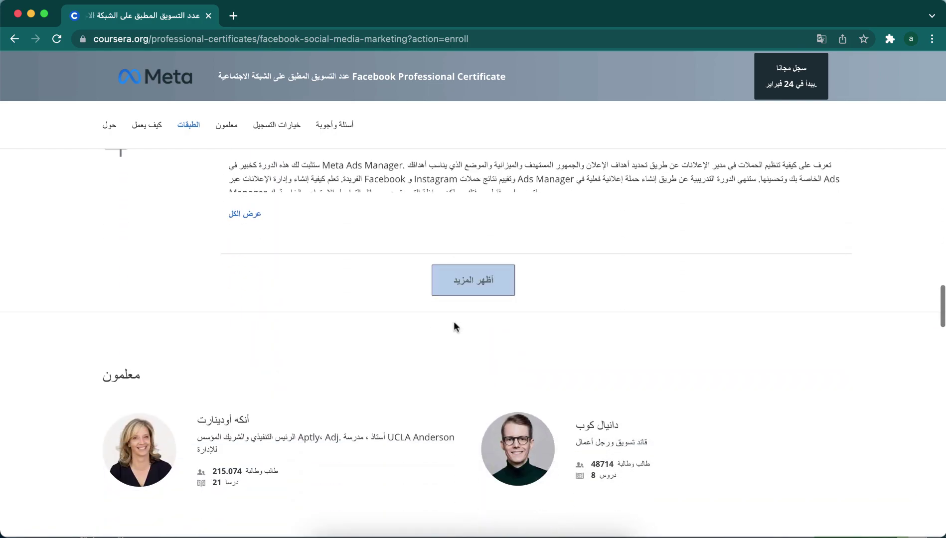
pyautogui.scroll(-3, 454, 327)
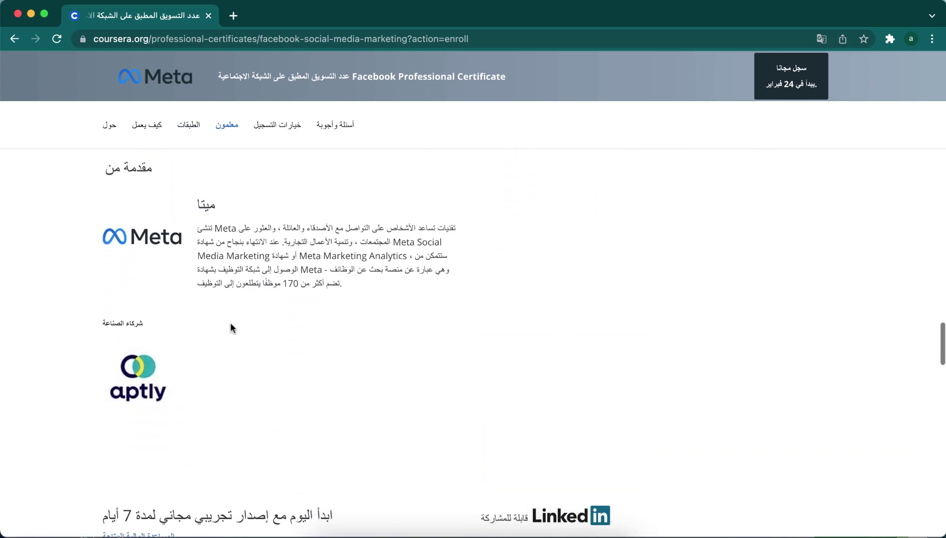
pyautogui.scroll(-7, 317, 355)
pyautogui.scroll(20, 316, 349)
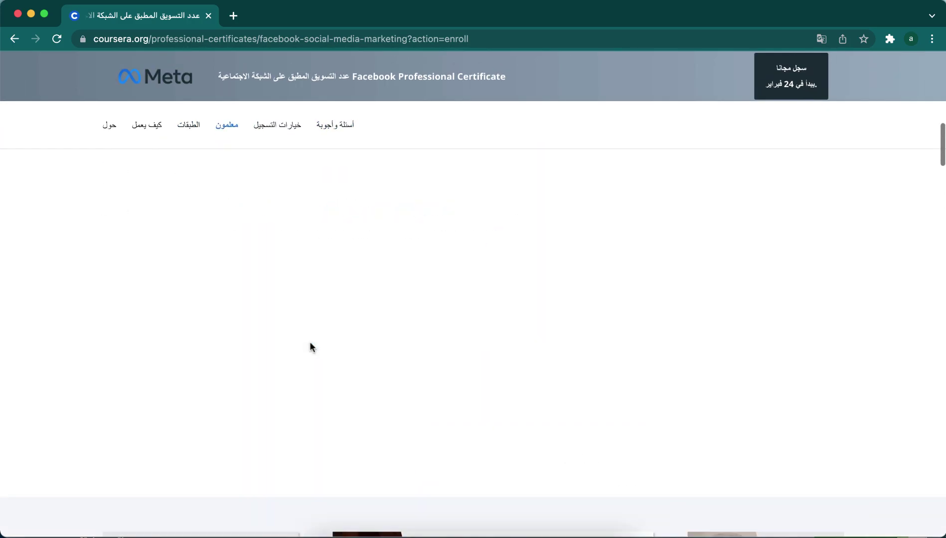
pyautogui.scroll(-2, 310, 344)
pyautogui.scroll(3, 310, 344)
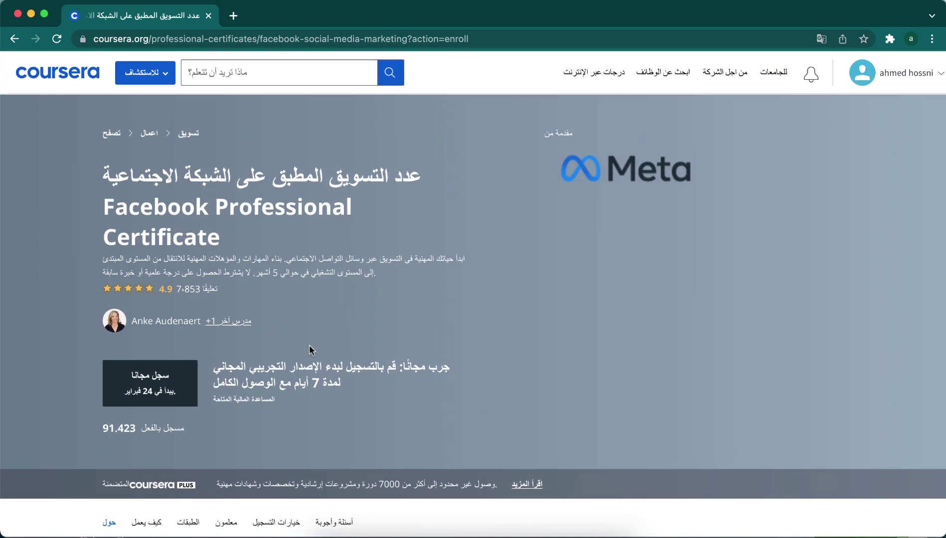
# - Request financial aid for the certificate and continue to the application for the introductory social media marketing course
pyautogui.click(237, 401)
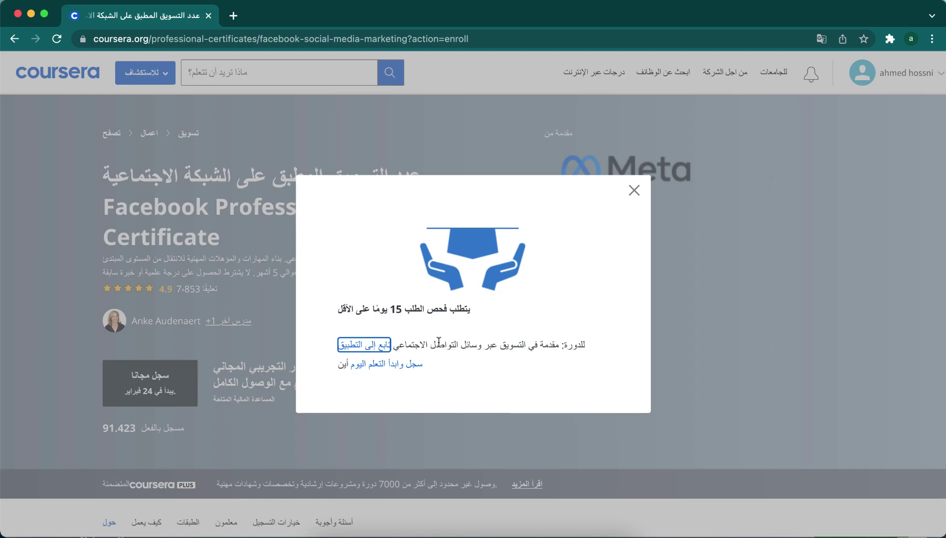
pyautogui.click(544, 300)
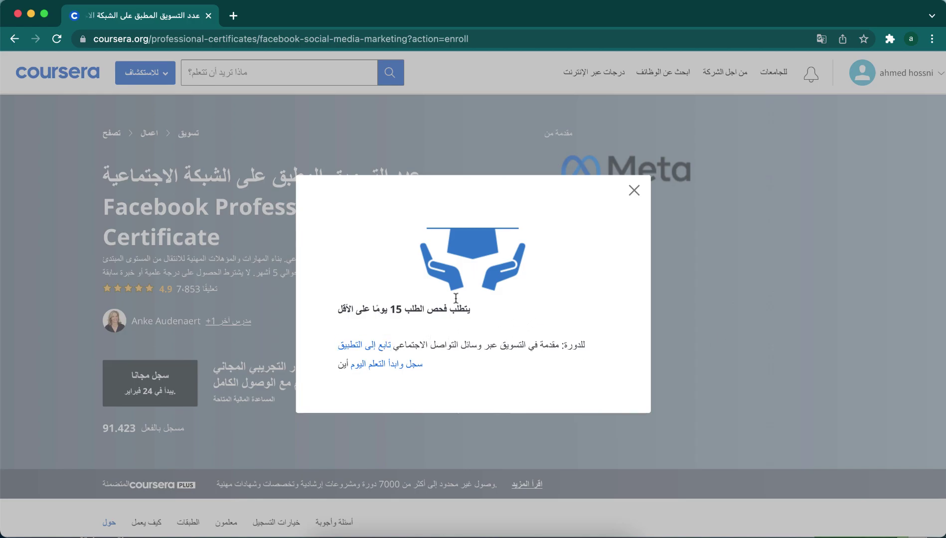
pyautogui.click(370, 349)
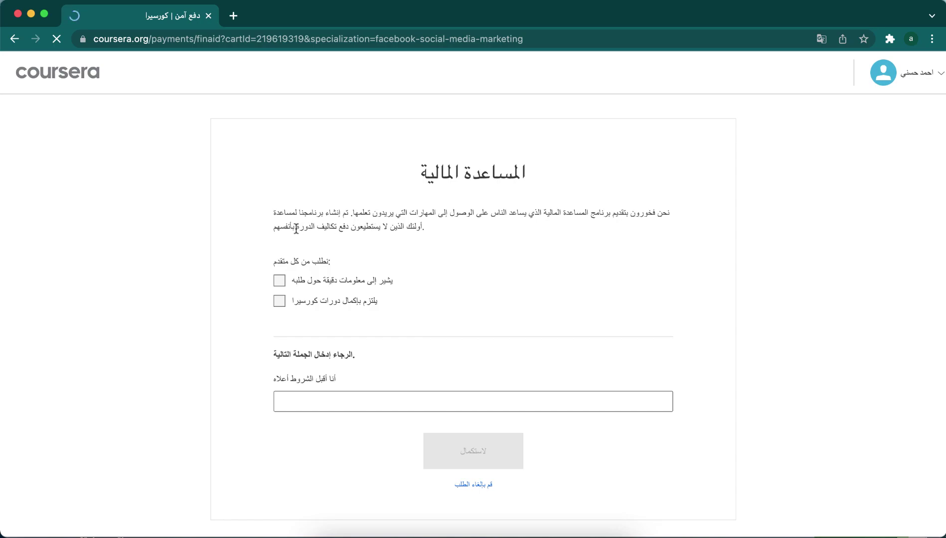
# - Read the financial aid introduction and accept both applicant commitments: giving accurate information and completing the Coursera courses
pyautogui.moveTo(423, 227); pyautogui.dragTo(324, 191)
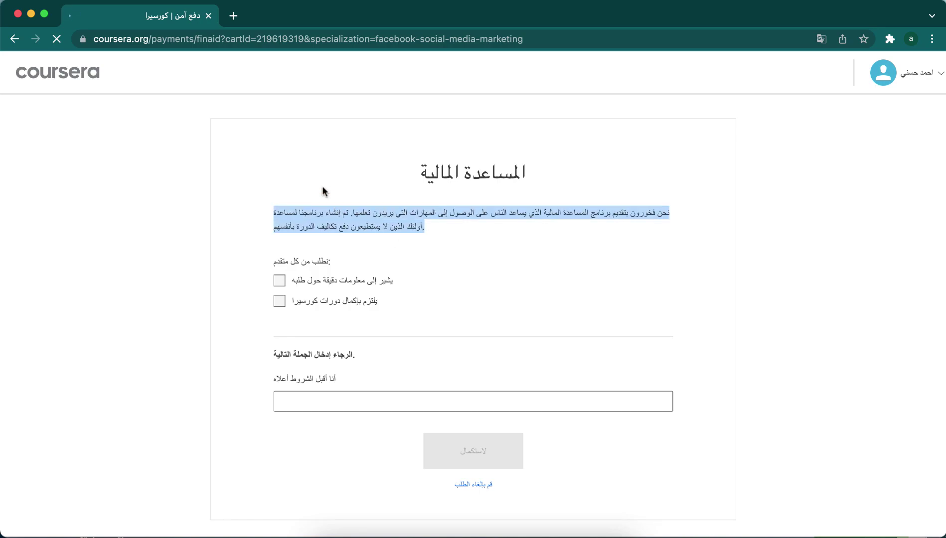
pyautogui.click(330, 262)
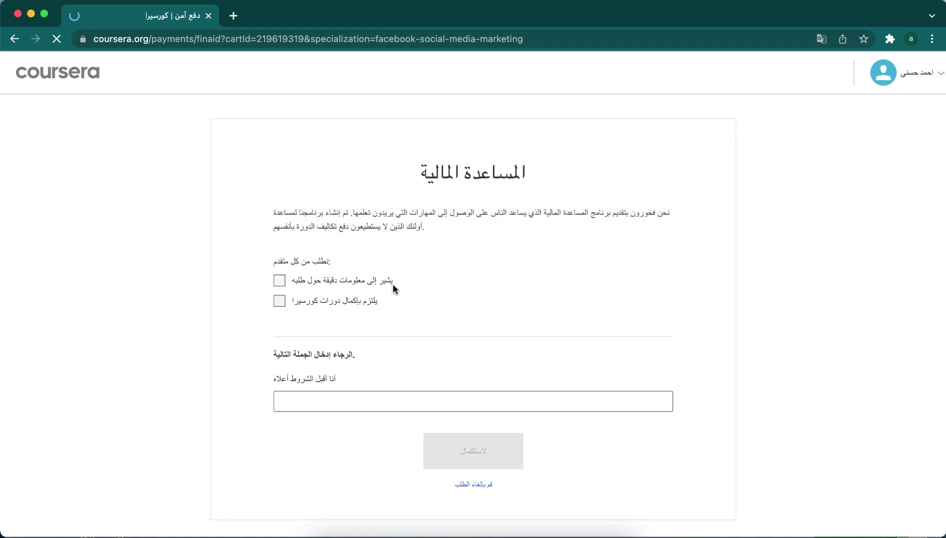
pyautogui.click(280, 282)
pyautogui.click(280, 302)
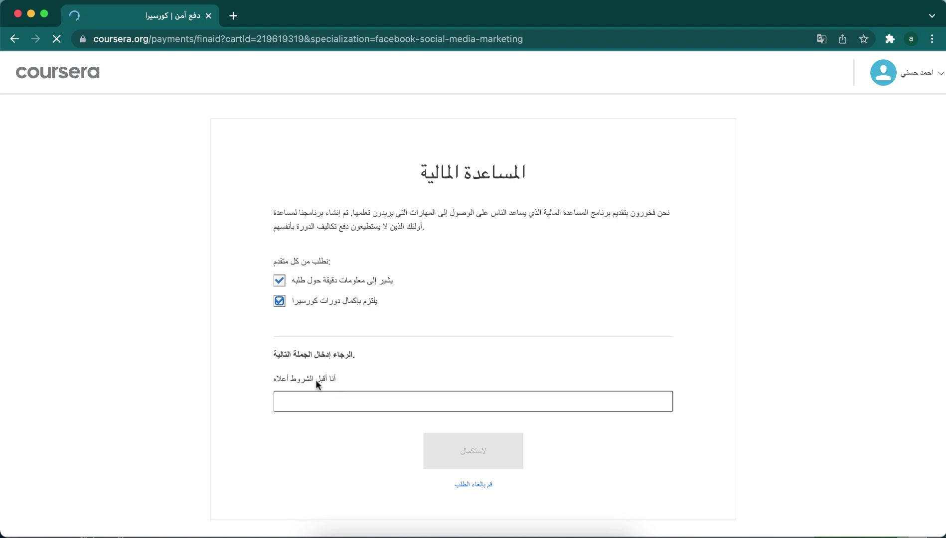
# - Switch the financial aid page from the Arabic translation back to the original French
pyautogui.click(313, 398)
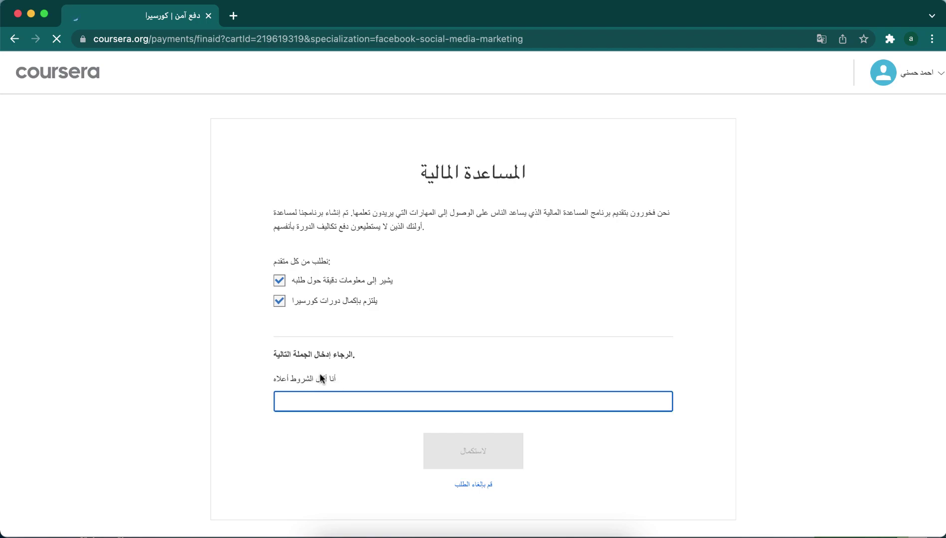
pyautogui.rightClick(357, 372)
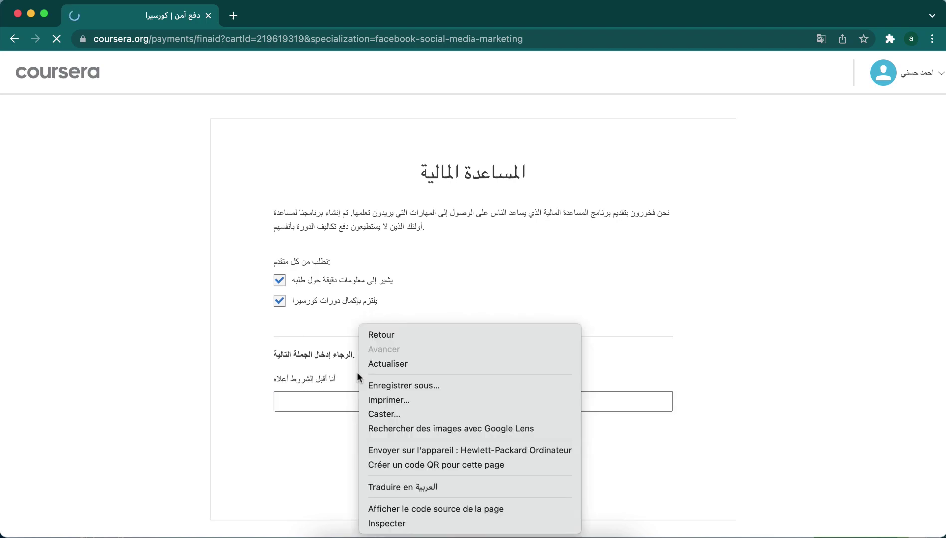
pyautogui.click(436, 488)
pyautogui.click(703, 64)
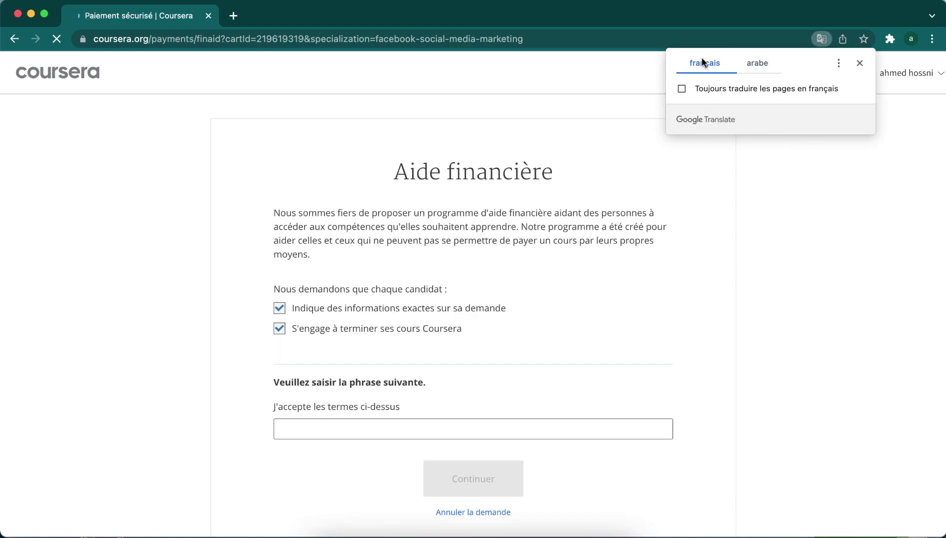
# - Copy the phrase "J'accepte les termes ci-dessus" into the confirmation field and continue to the application form
pyautogui.tripleClick(309, 408)
pyautogui.press('super+c')
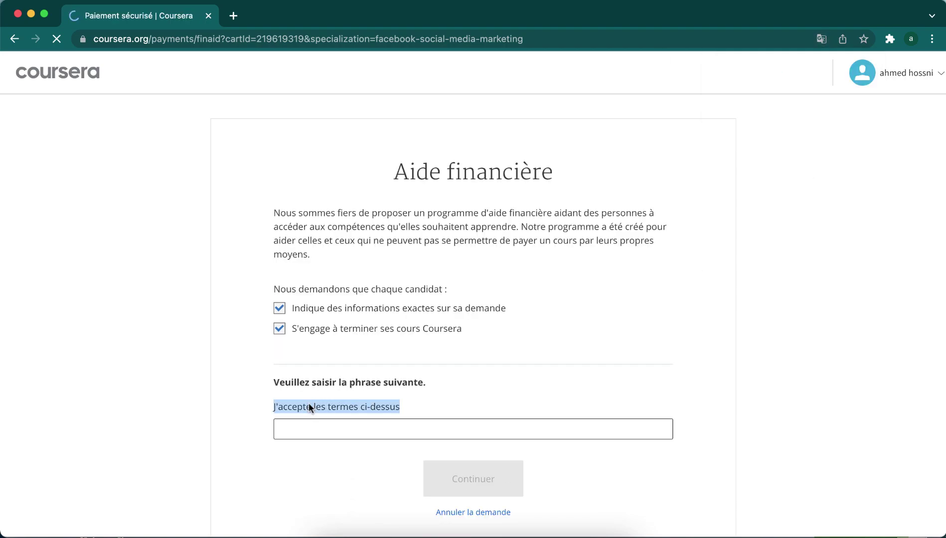
pyautogui.click(381, 434)
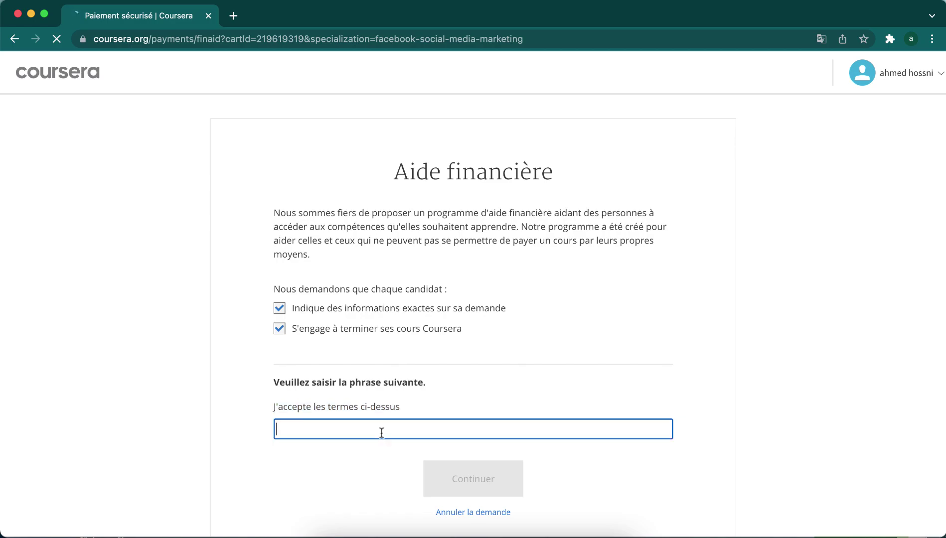
pyautogui.press('super+v')
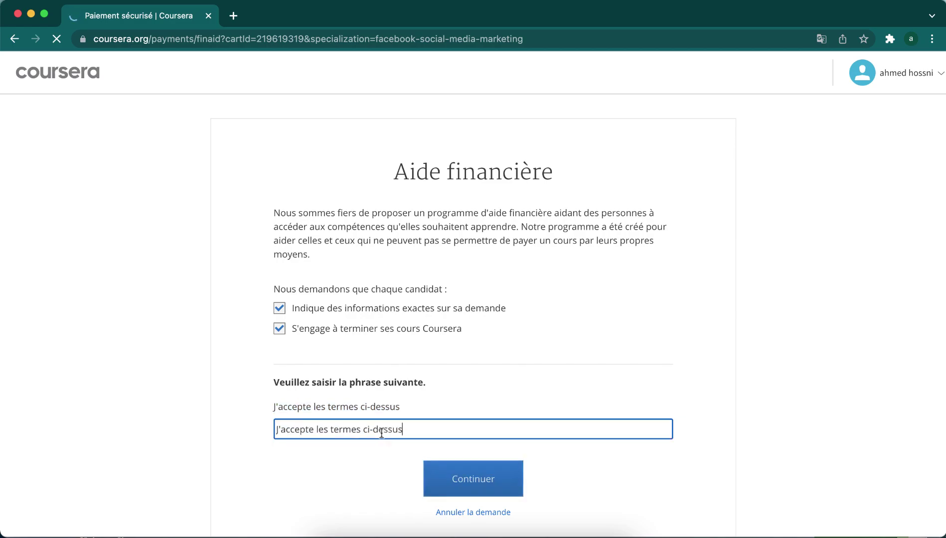
pyautogui.click(482, 476)
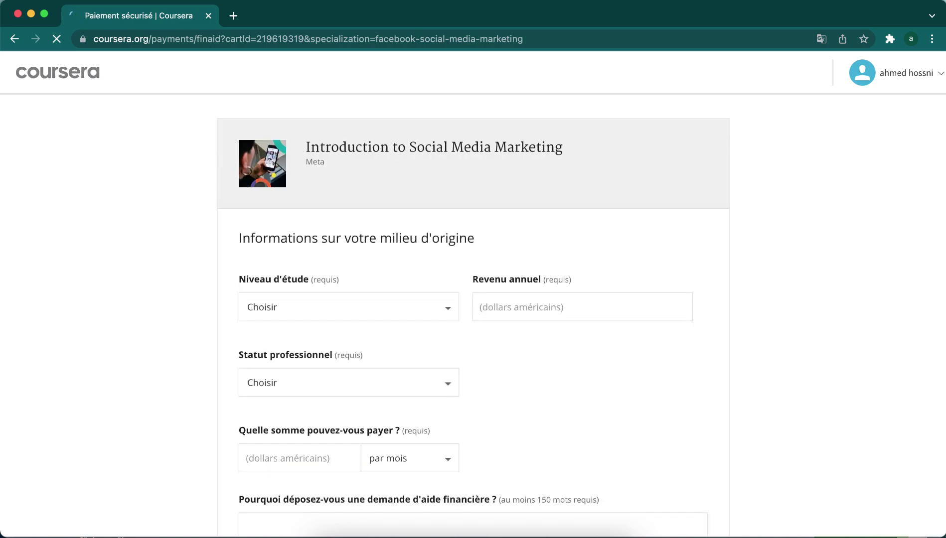
# - Translate the application form for Introduction to Social Media Marketing into Arabic
pyautogui.rightClick(842, 133)
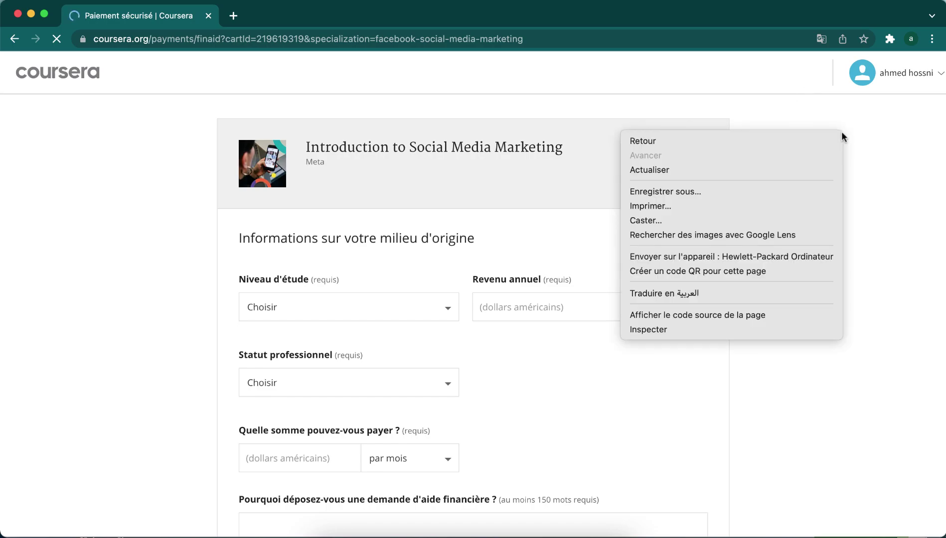
pyautogui.click(742, 296)
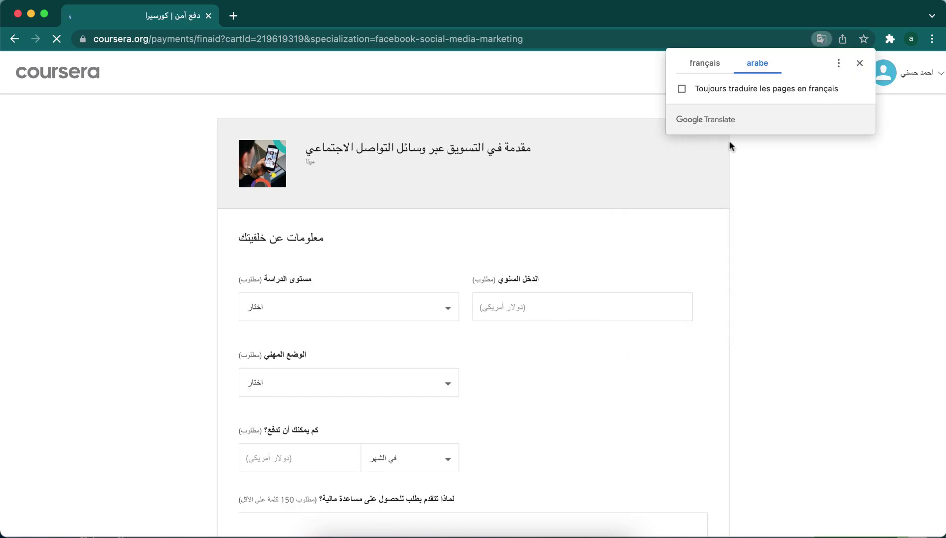
pyautogui.click(472, 233)
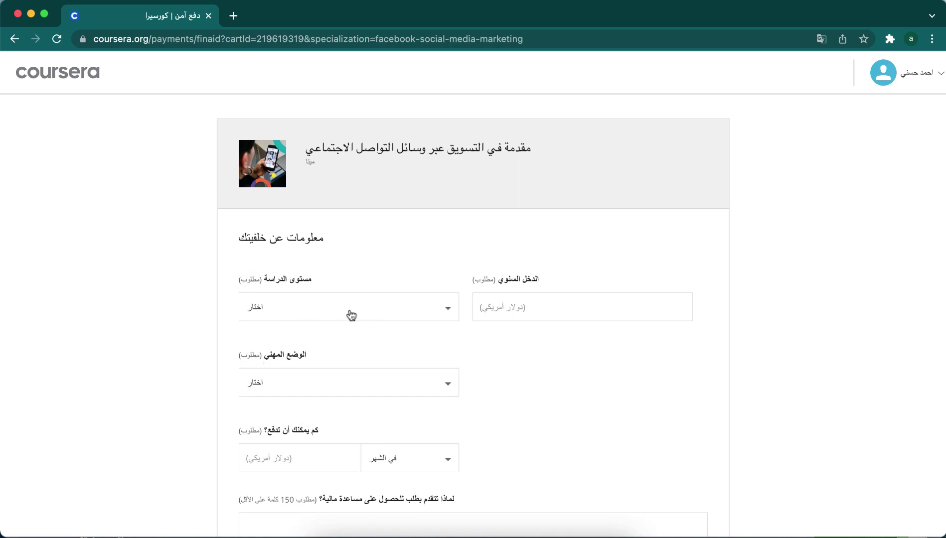
# - Set the education level to Autre and the annual income to 1800 US dollars
pyautogui.click(447, 311)
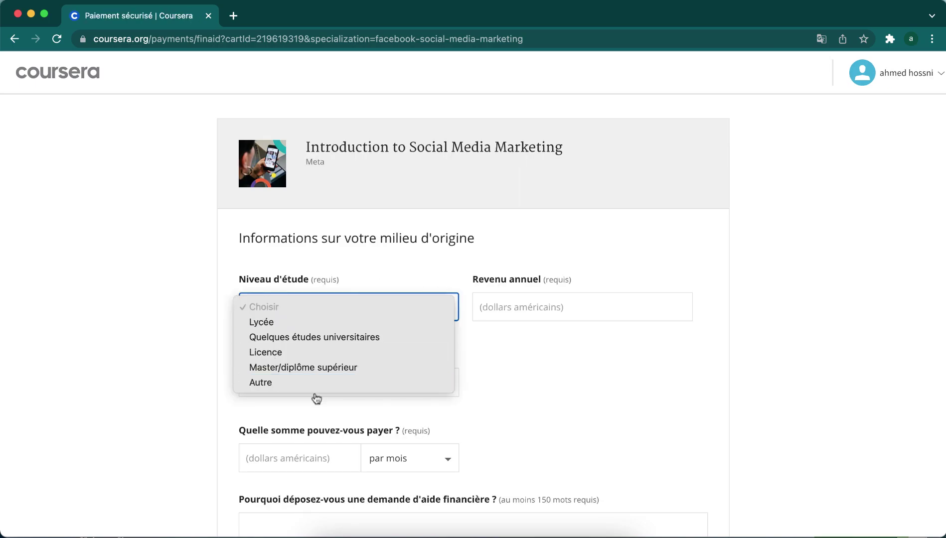
pyautogui.click(264, 382)
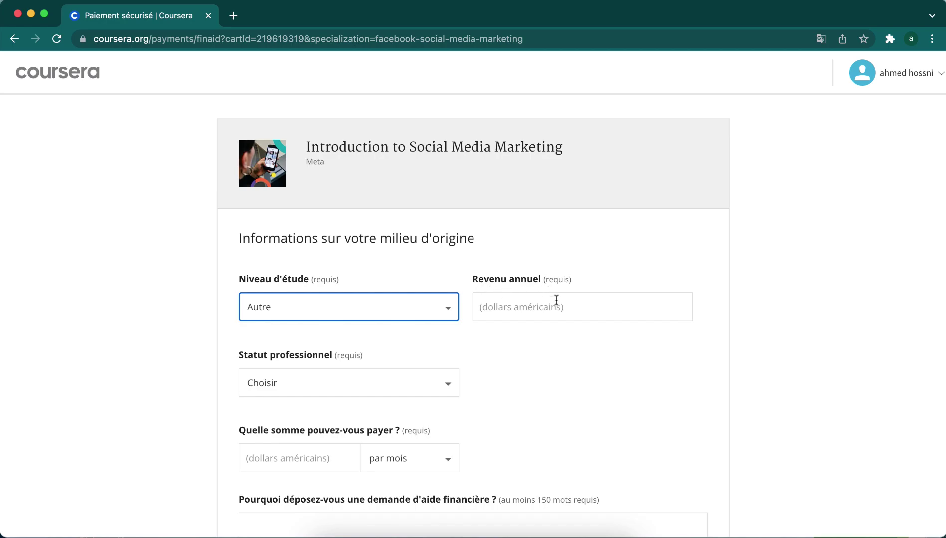
pyautogui.click(501, 308)
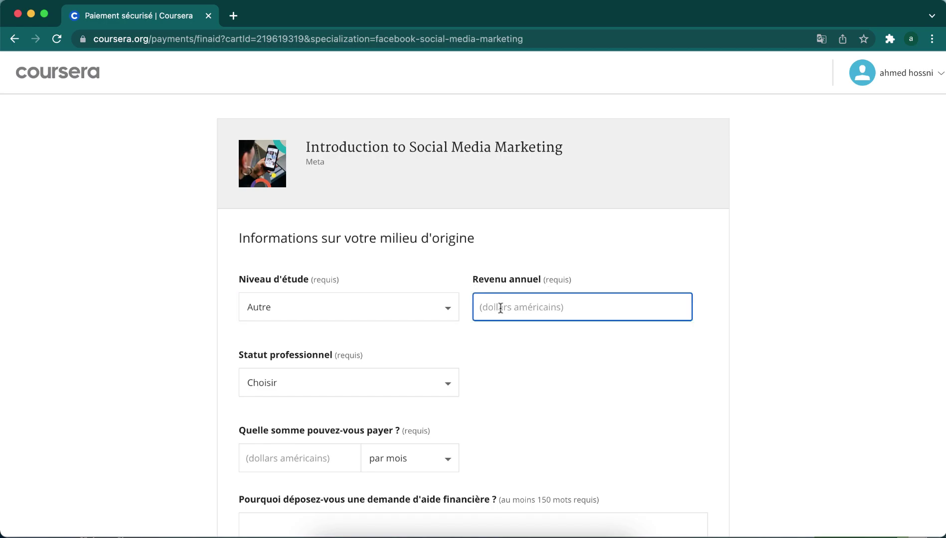
pyautogui.write('1')
pyautogui.write('800')
pyautogui.click(520, 357)
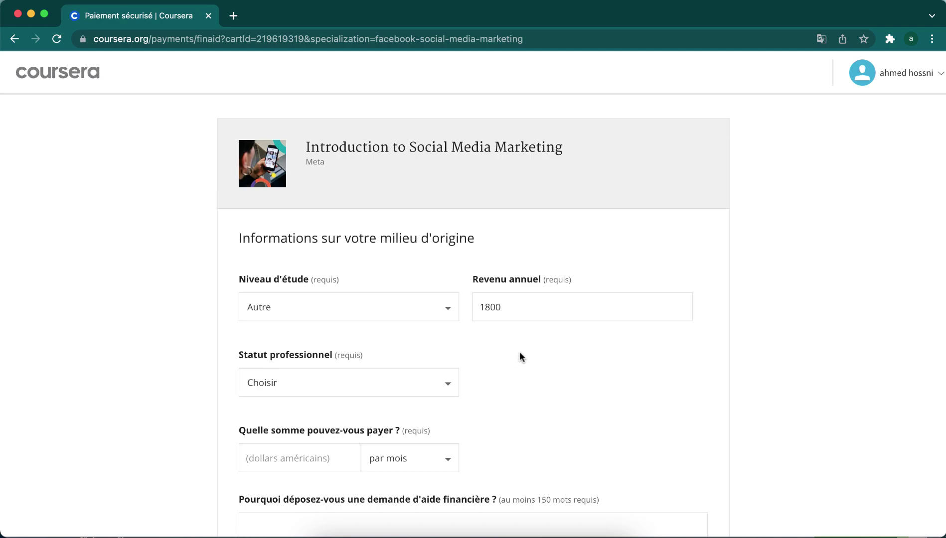
# - Look over the form's background questions on income, employment status and affordable payment, and the essay questions below them
pyautogui.scroll(-2, 520, 357)
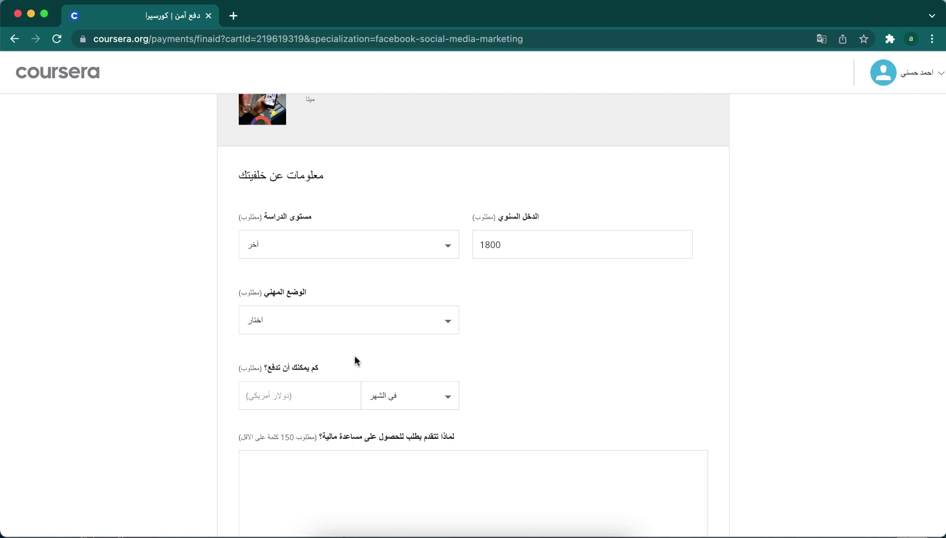
pyautogui.scroll(3, 637, 207)
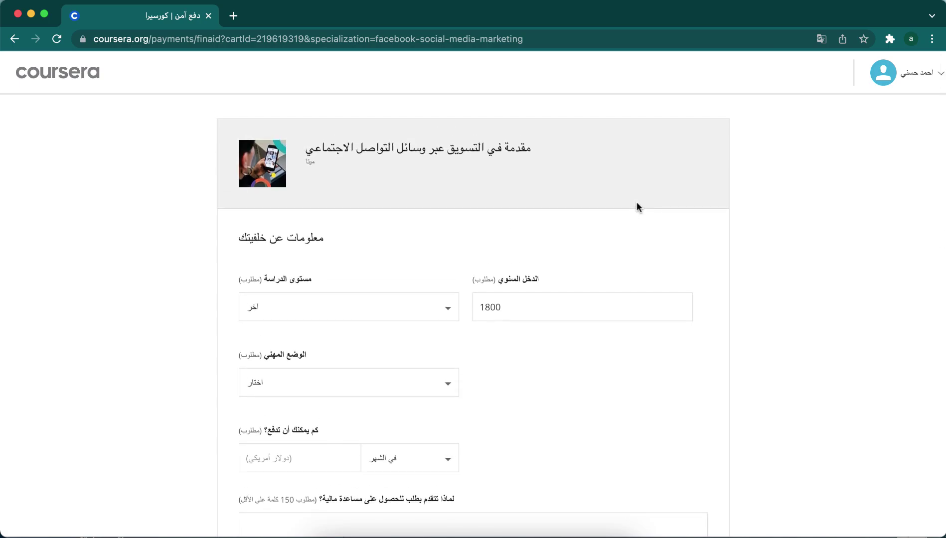
pyautogui.scroll(-2, 639, 206)
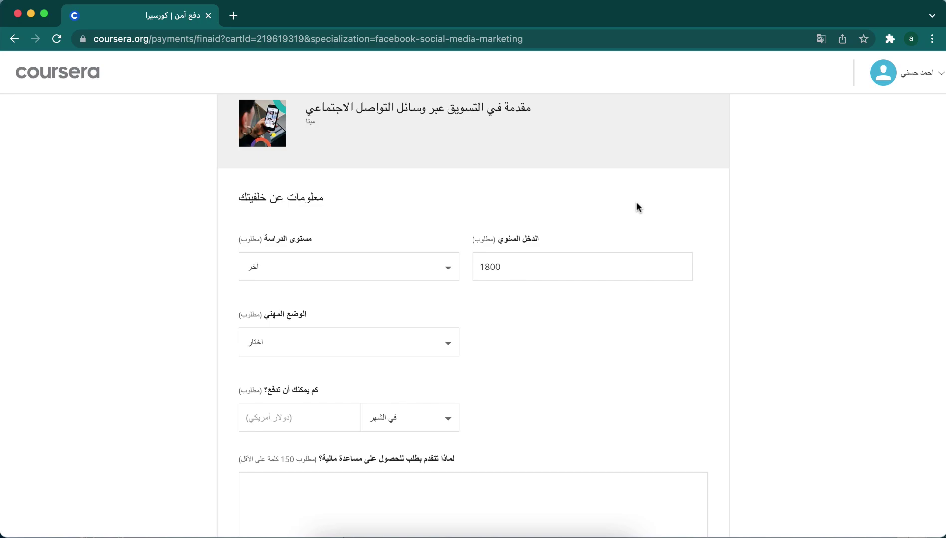
pyautogui.scroll(-5, 637, 203)
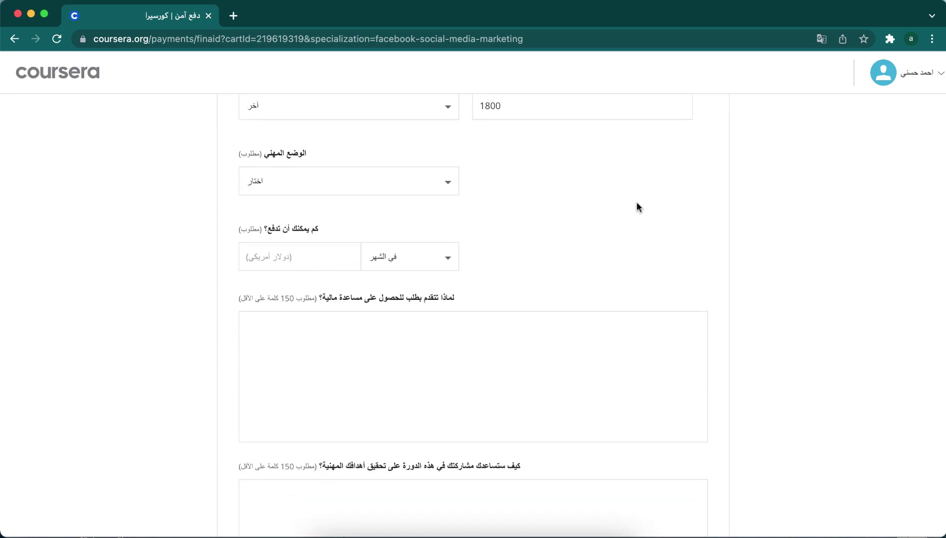
pyautogui.scroll(-10, 636, 202)
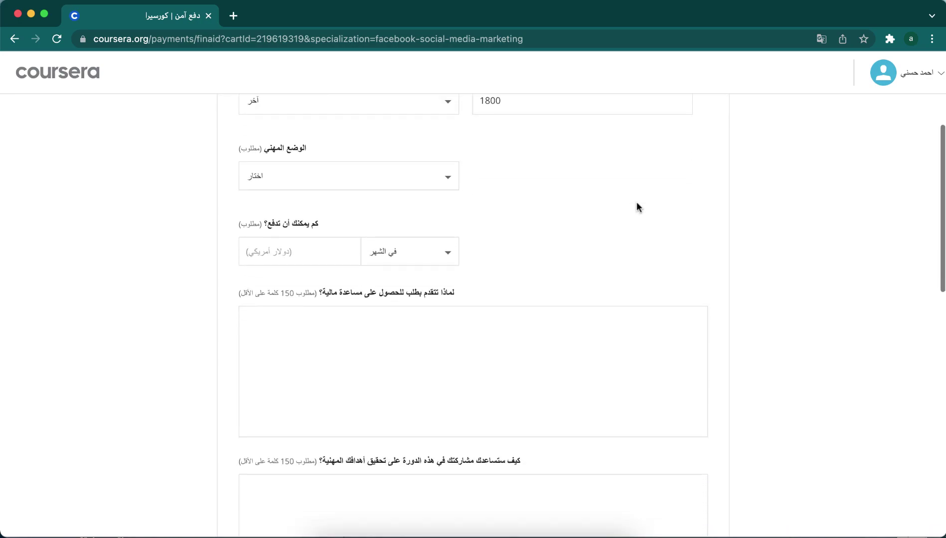
pyautogui.scroll(15, 636, 202)
pyautogui.scroll(-3, 637, 203)
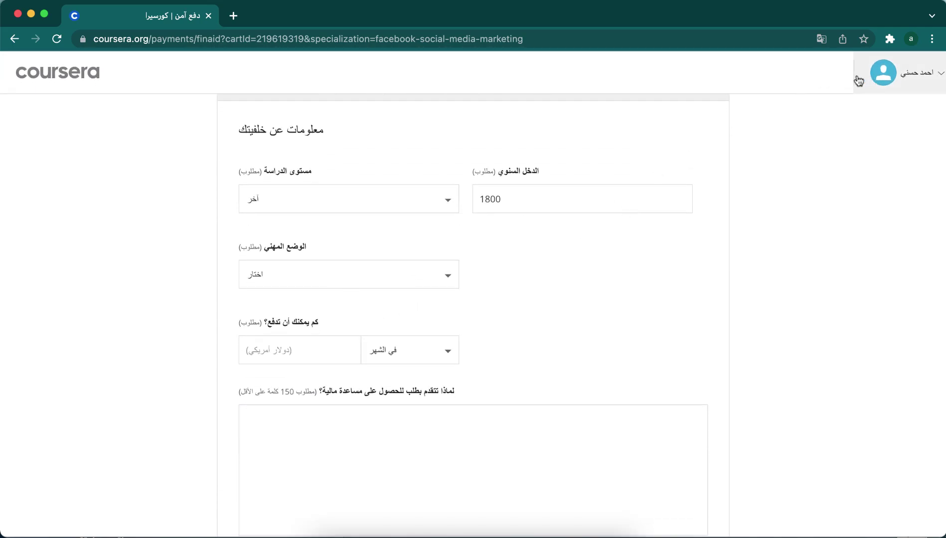
pyautogui.scroll(3, 825, 70)
# - Return the form to French and set the employment status to Chômeur(se)
pyautogui.click(822, 39)
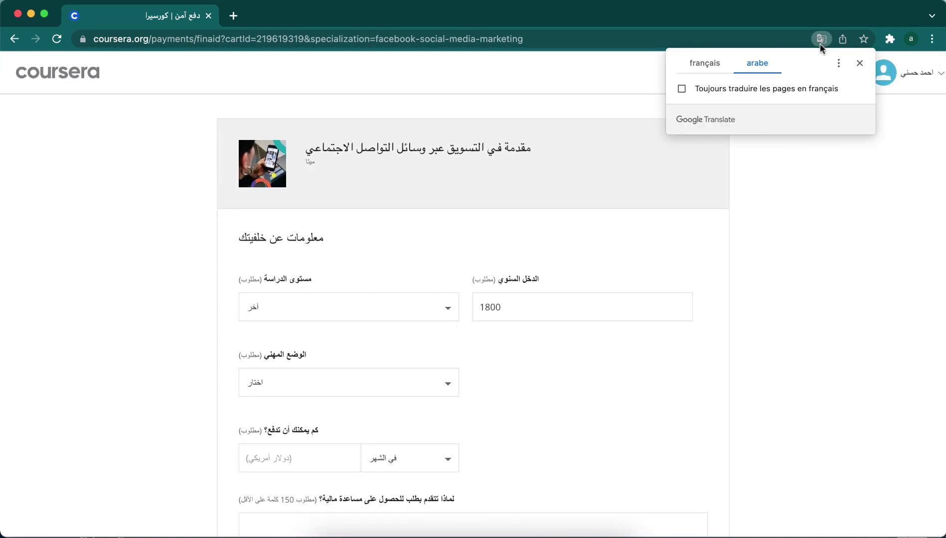
pyautogui.click(707, 60)
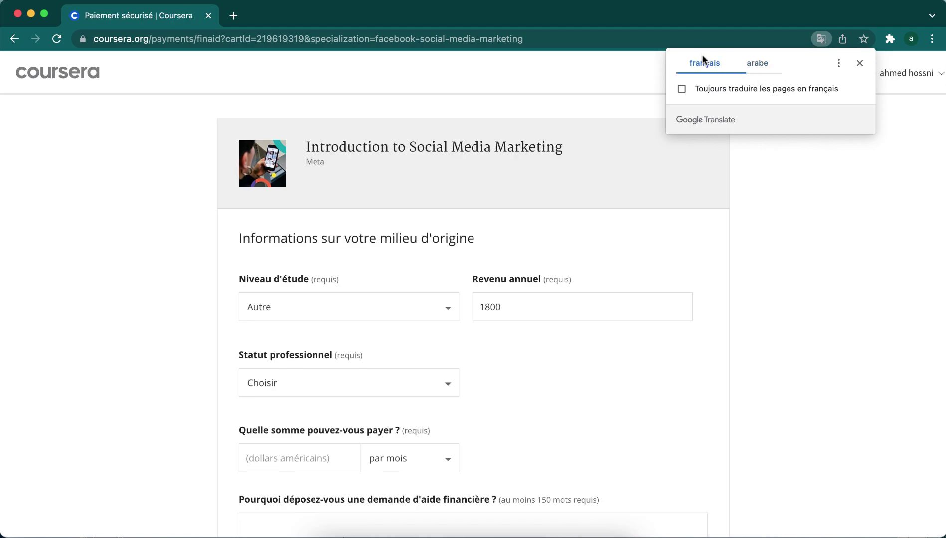
pyautogui.click(446, 381)
pyautogui.click(447, 382)
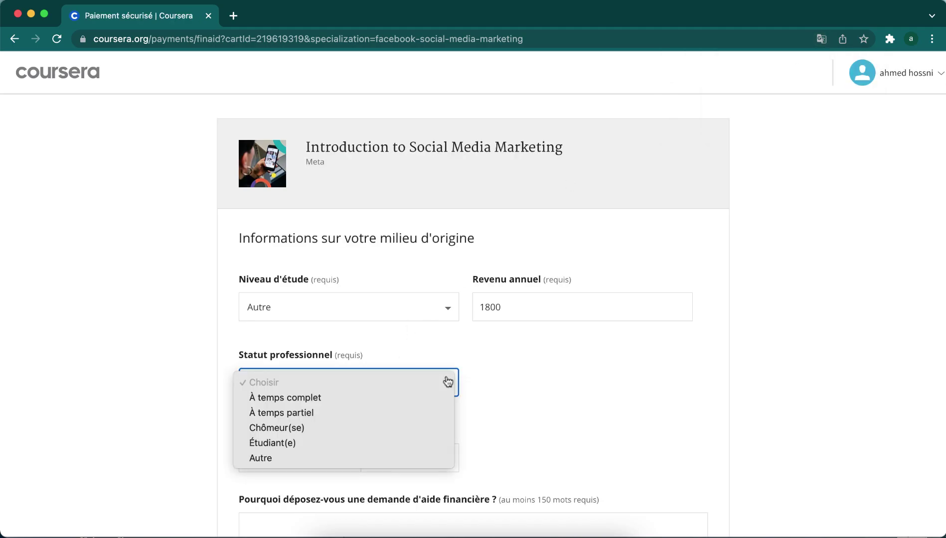
pyautogui.click(308, 430)
# - Enter 0 US dollars per month as the amount the applicant can pay
pyautogui.scroll(-3, 507, 418)
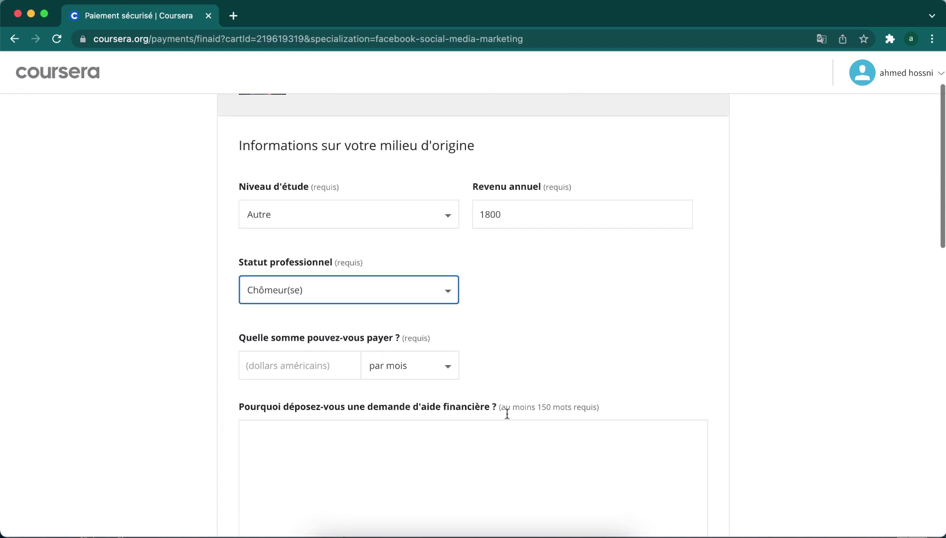
pyautogui.click(308, 363)
pyautogui.write('0')
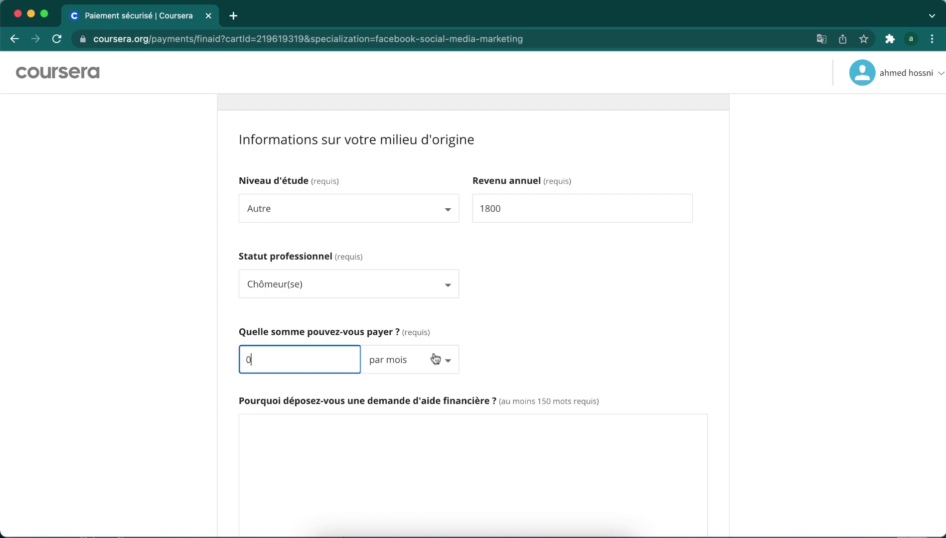
# - Change the annual income to 1000 US dollars
pyautogui.moveTo(502, 307); pyautogui.dragTo(486, 307)
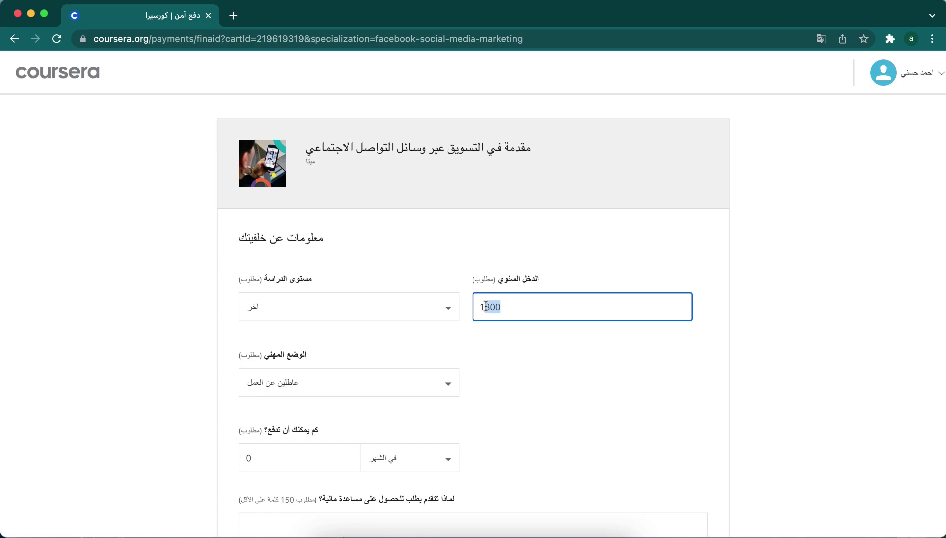
pyautogui.write('000')
pyautogui.click(538, 368)
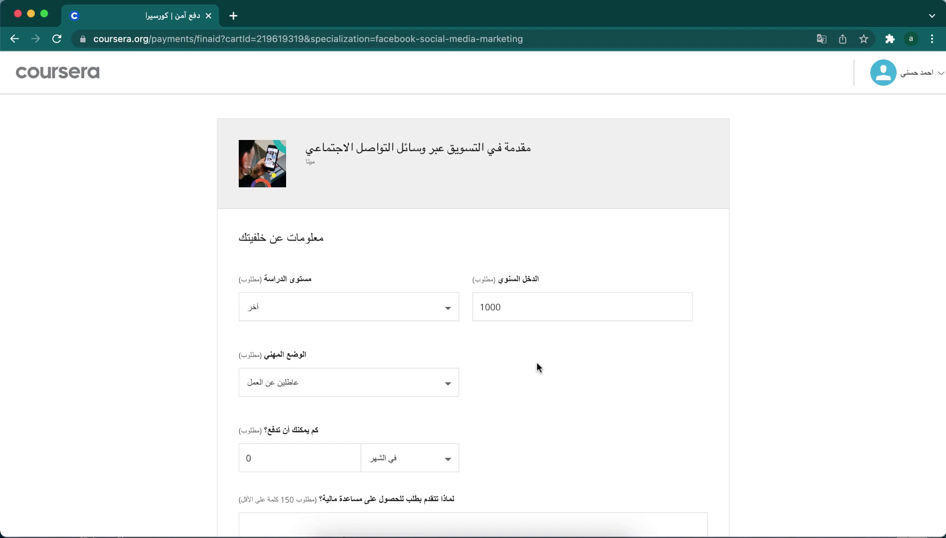
# - Read the two essay questions, on the reason for requesting aid and on career goals, and their minimum word requirements
pyautogui.scroll(-2, 537, 363)
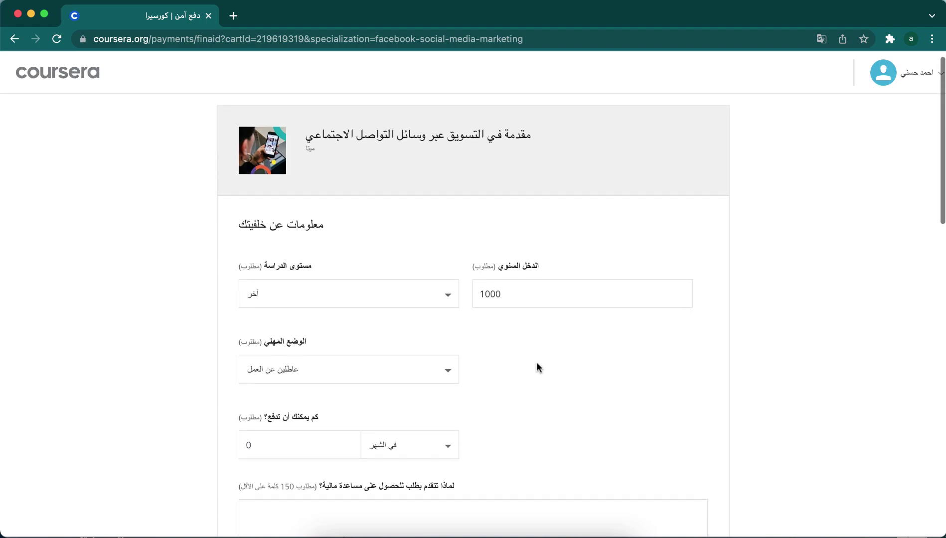
pyautogui.scroll(-4, 538, 344)
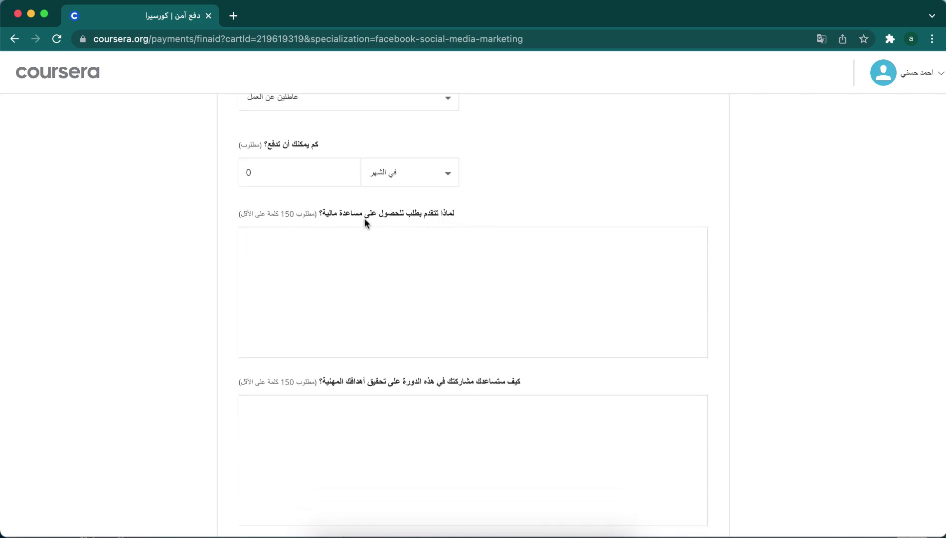
pyautogui.click(265, 243)
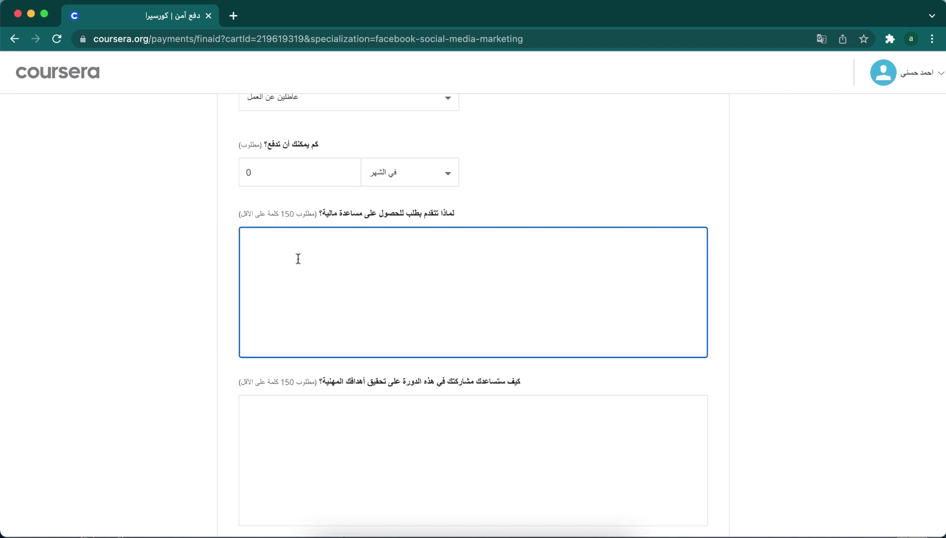
pyautogui.scroll(-5, 298, 258)
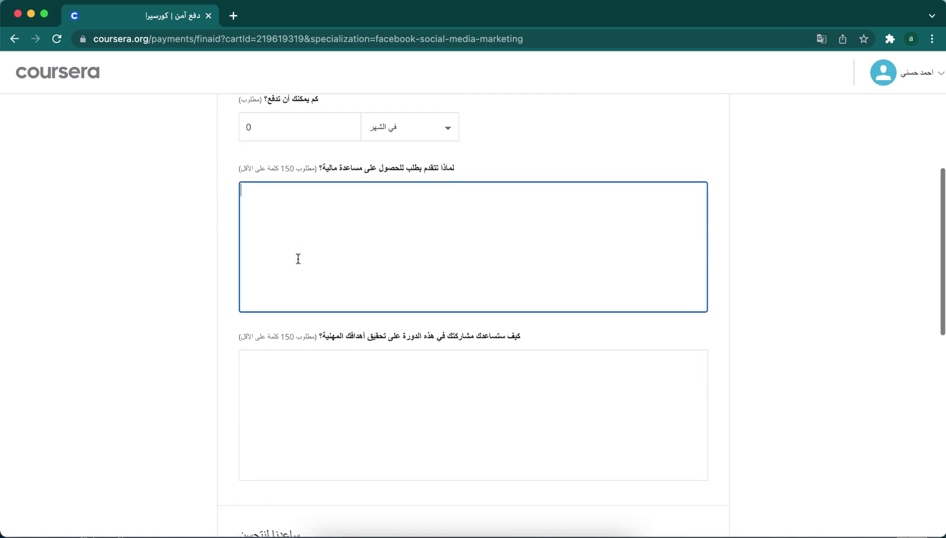
pyautogui.click(403, 301)
pyautogui.click(521, 258)
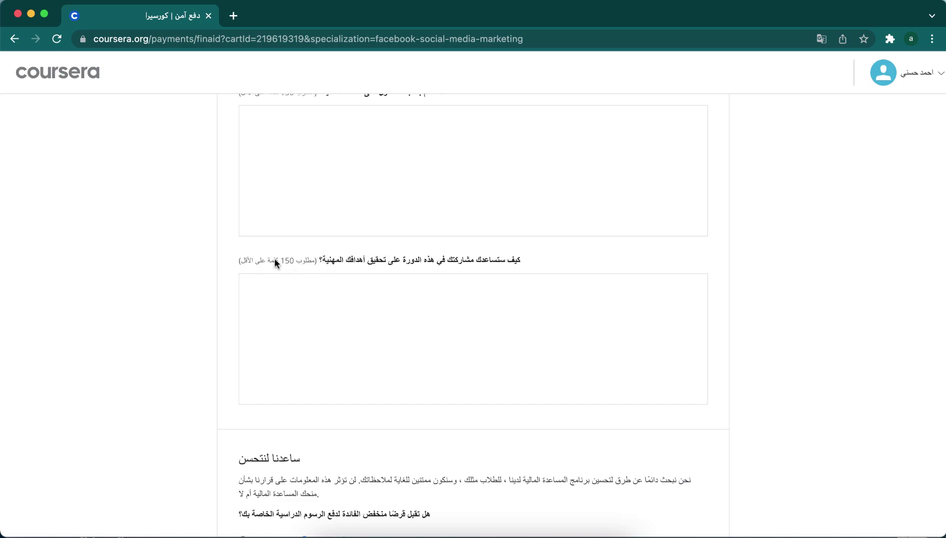
pyautogui.scroll(2, 276, 290)
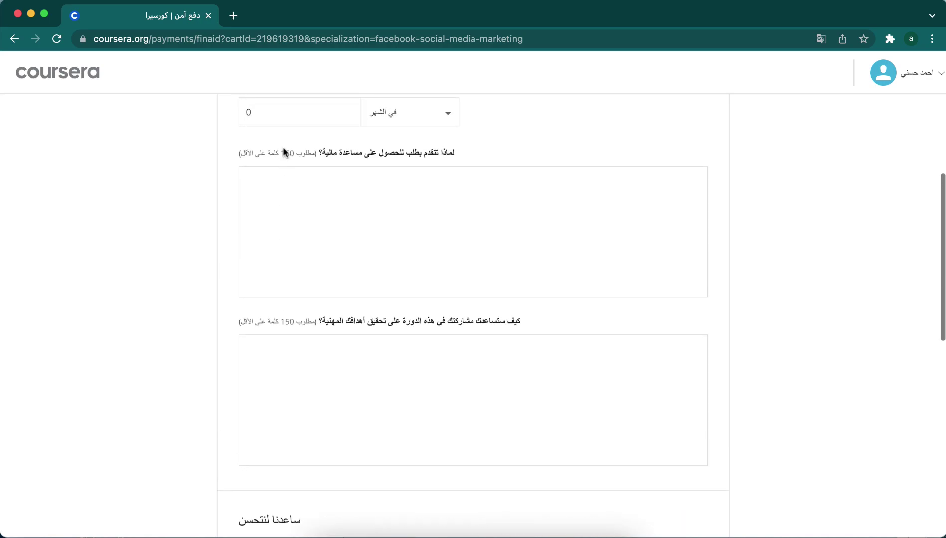
pyautogui.scroll(-1, 286, 400)
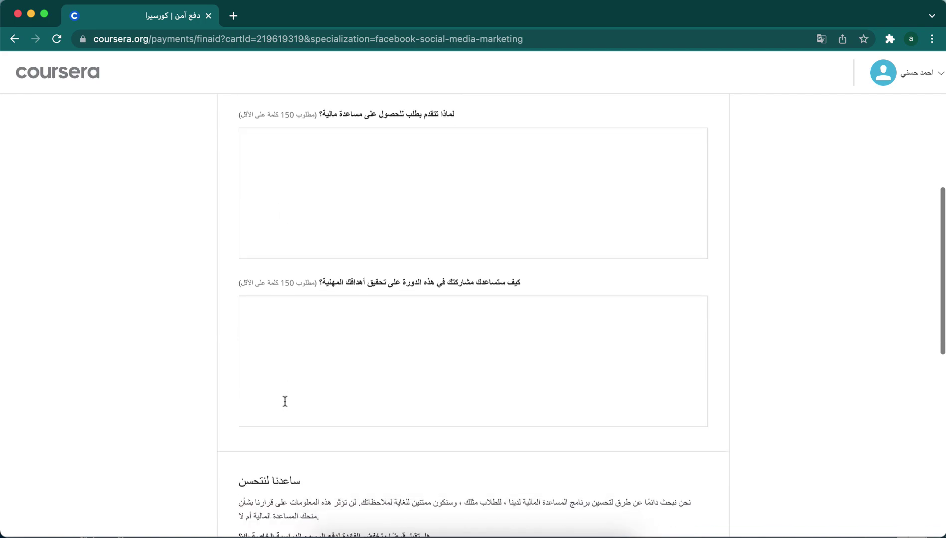
pyautogui.click(364, 300)
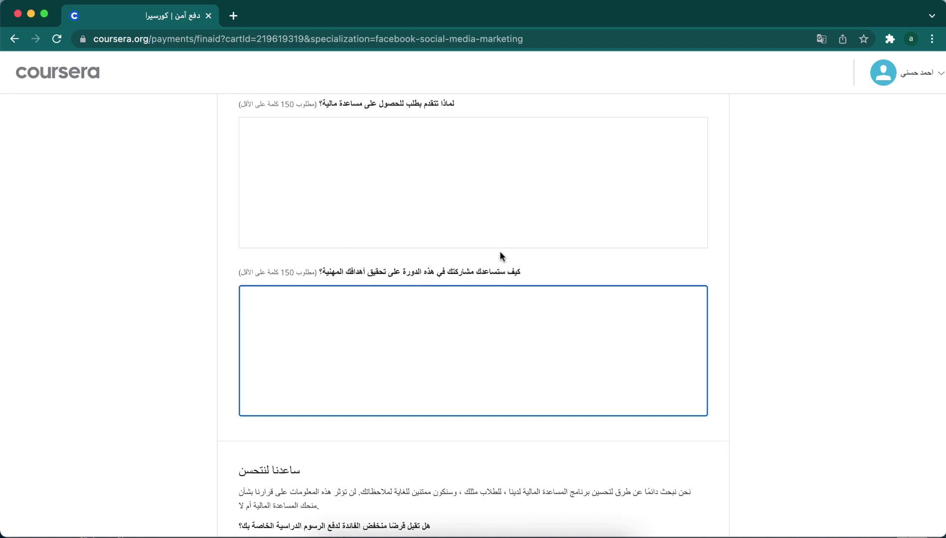
# - Examine the low-interest loan question, its selected answer and the text field for explaining a refusal
pyautogui.scroll(-1, 337, 355)
pyautogui.scroll(-5, 337, 355)
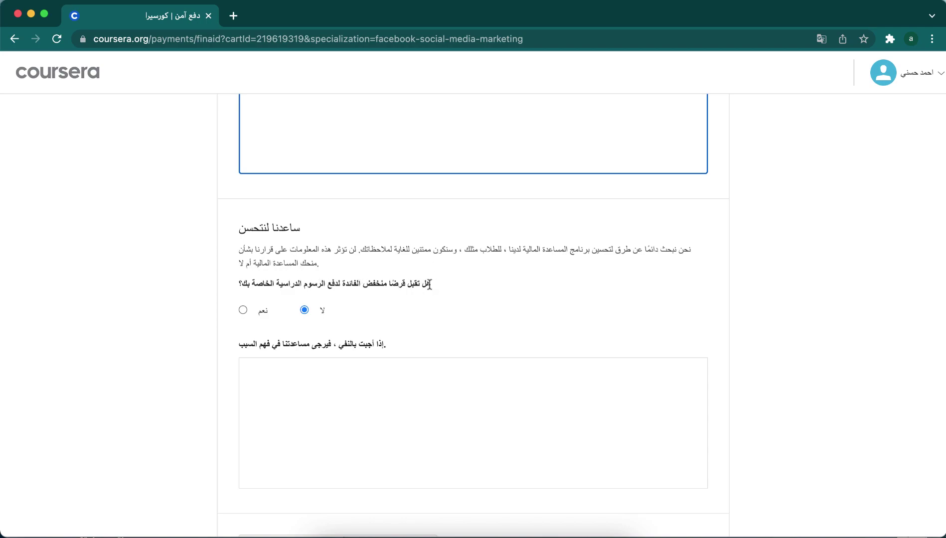
pyautogui.moveTo(430, 285); pyautogui.dragTo(249, 286)
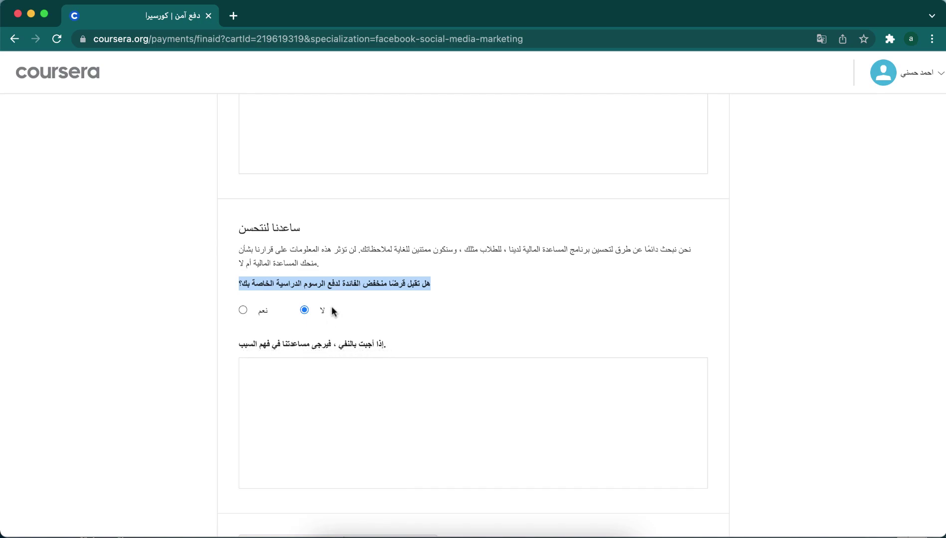
pyautogui.click(358, 304)
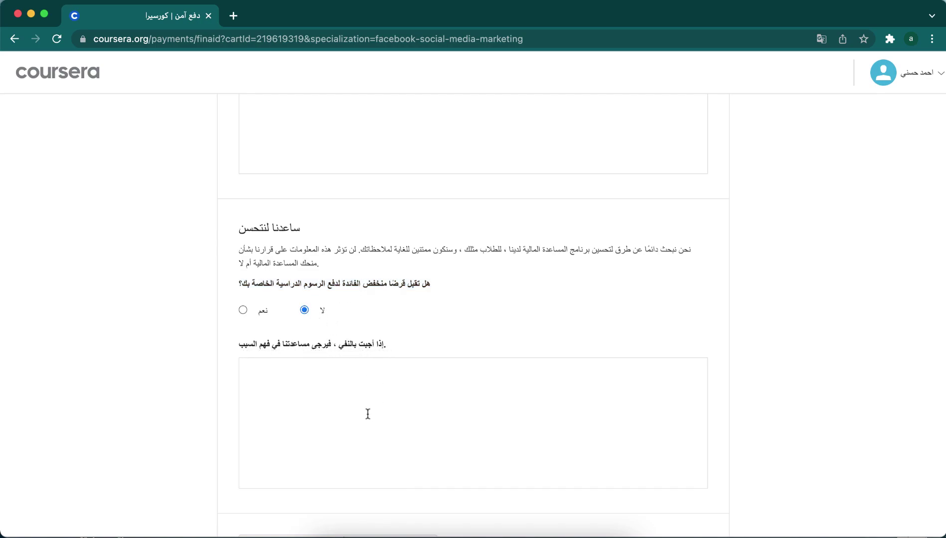
pyautogui.click(346, 387)
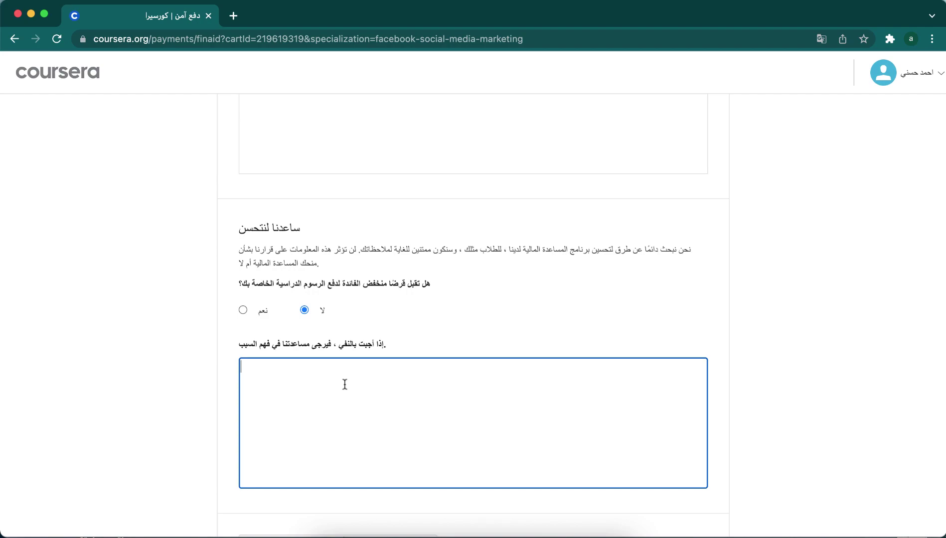
pyautogui.scroll(-3, 344, 385)
pyautogui.scroll(-5, 345, 384)
pyautogui.scroll(7, 344, 385)
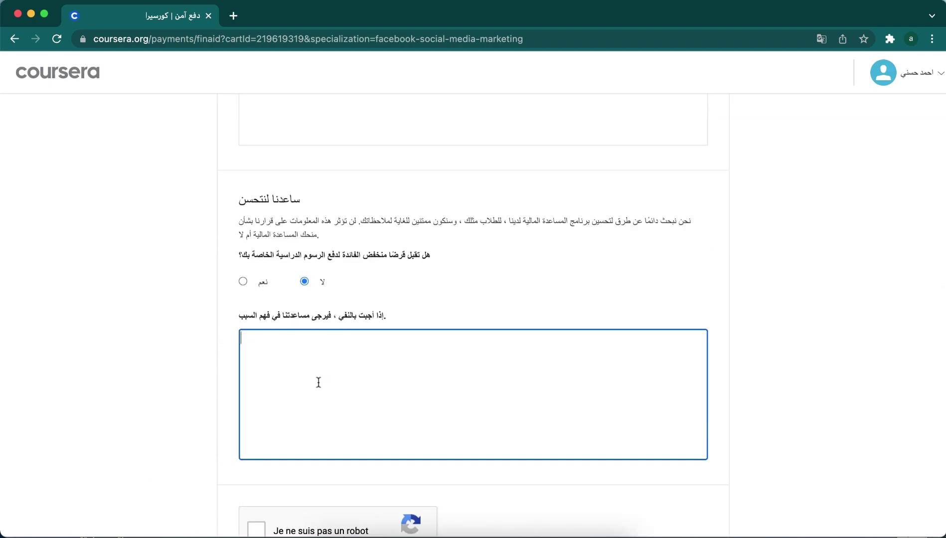
pyautogui.scroll(6, 319, 381)
# - Complete the "Je ne suis pas un robot" reCAPTCHA check and try to submit the financial aid application
pyautogui.scroll(-14, 299, 377)
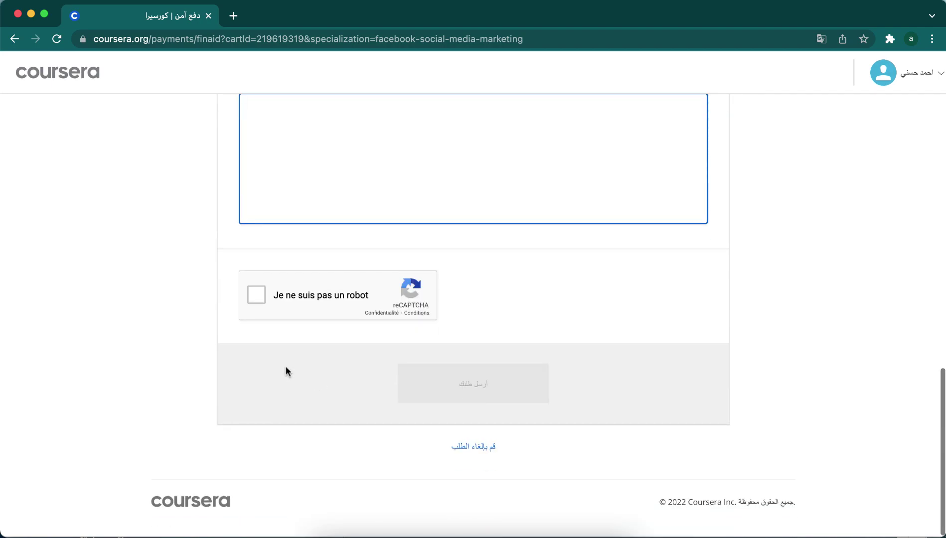
pyautogui.click(255, 295)
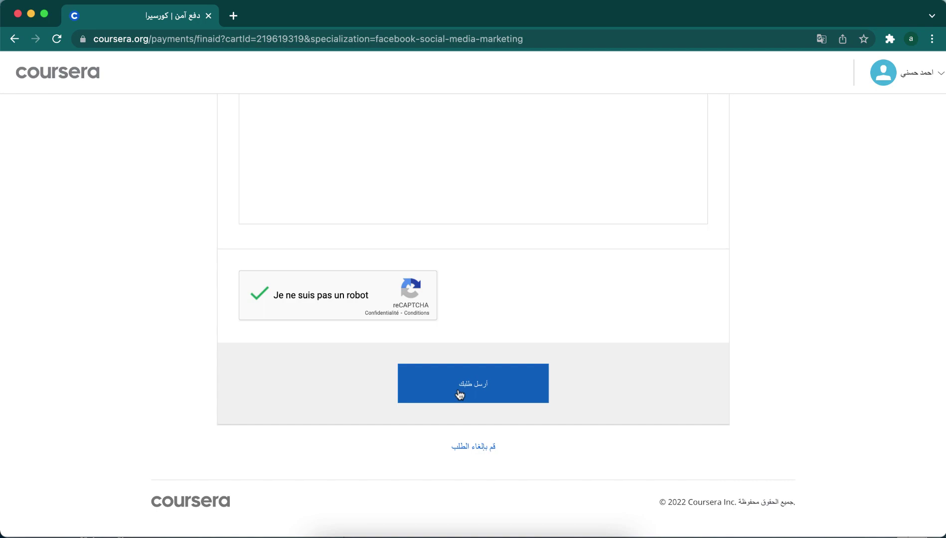
pyautogui.click(463, 383)
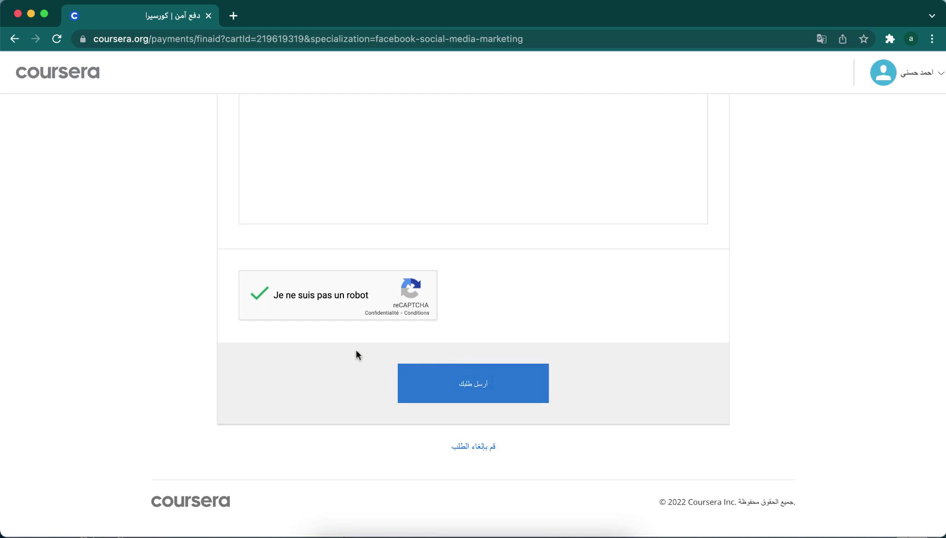
# - Try to send the financial aid application again and renew the expired reCAPTCHA check
pyautogui.scroll(5, 356, 351)
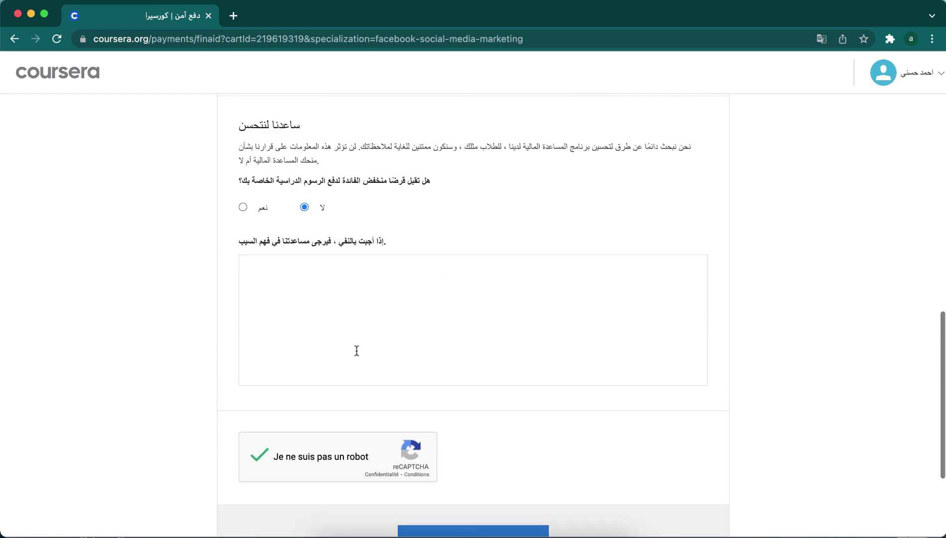
pyautogui.scroll(-1, 356, 350)
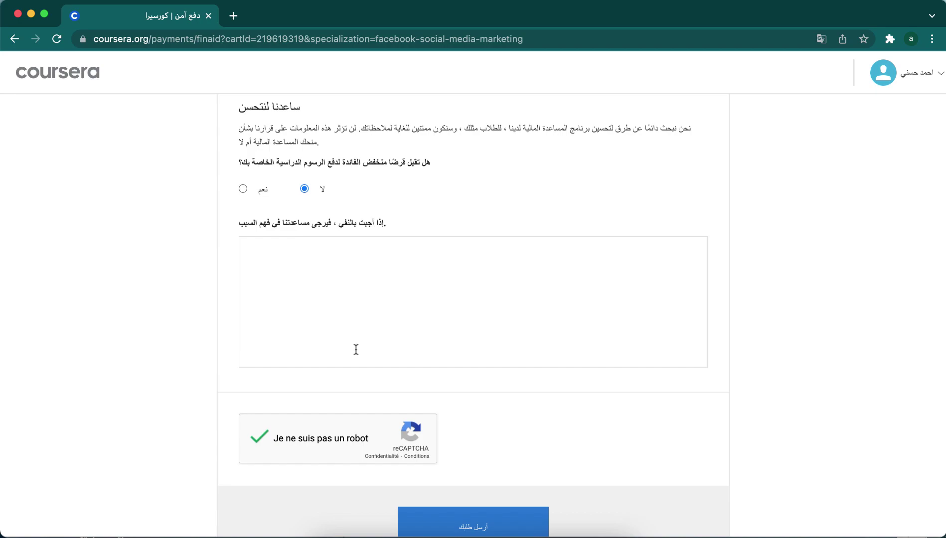
pyautogui.scroll(-4, 355, 348)
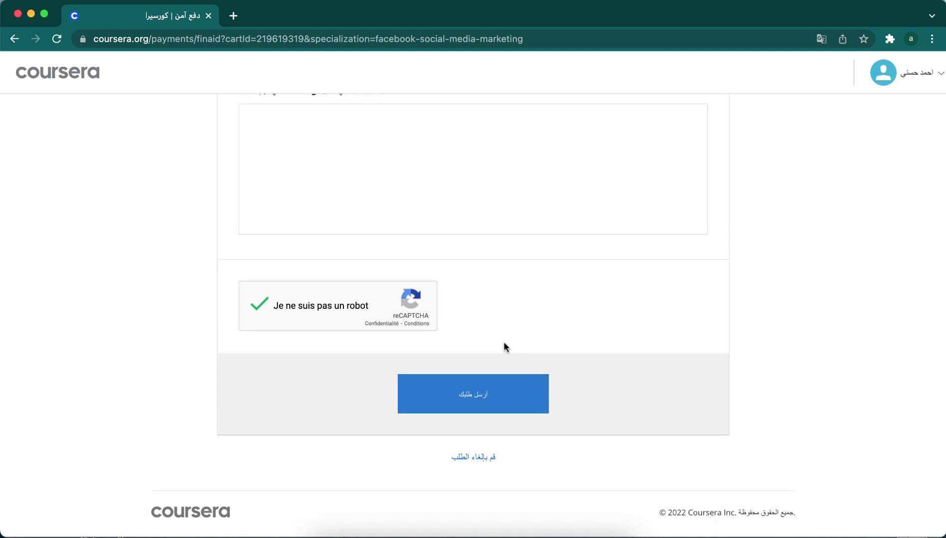
pyautogui.scroll(2, 504, 344)
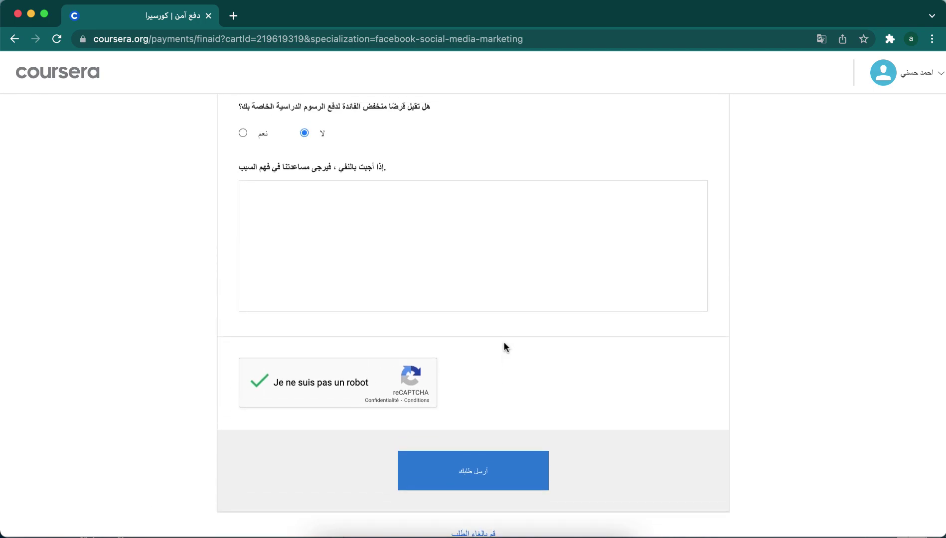
pyautogui.scroll(-2, 503, 429)
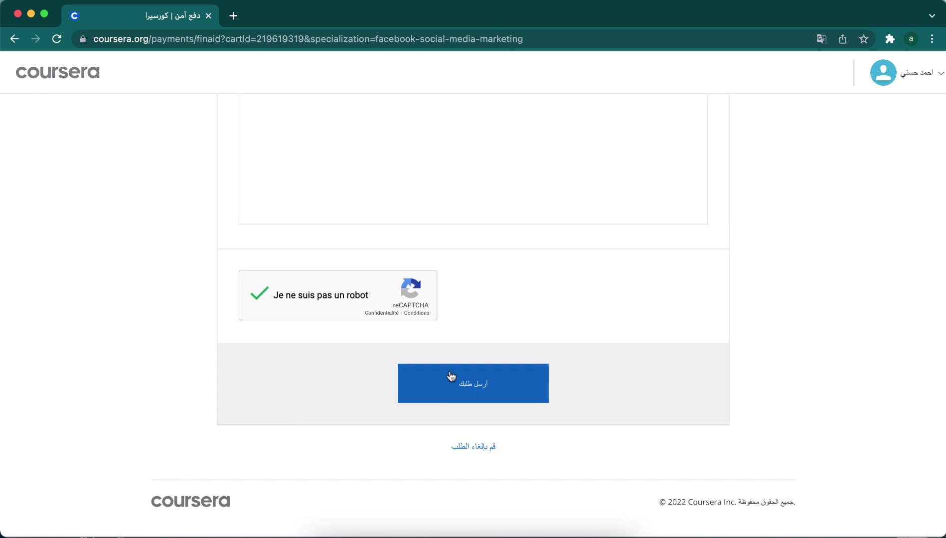
pyautogui.click(450, 375)
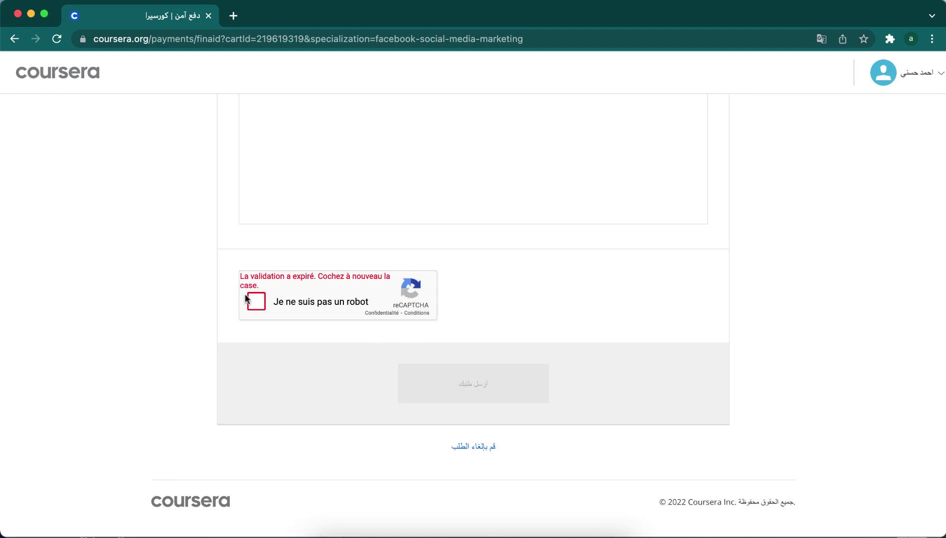
pyautogui.click(253, 299)
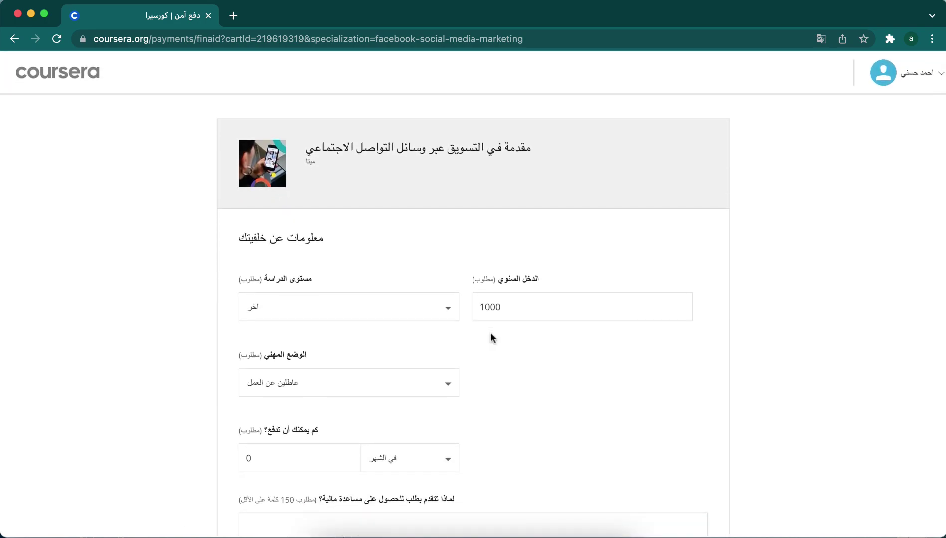
pyautogui.scroll(-10, 491, 332)
pyautogui.scroll(15, 492, 332)
pyautogui.click(648, 1)
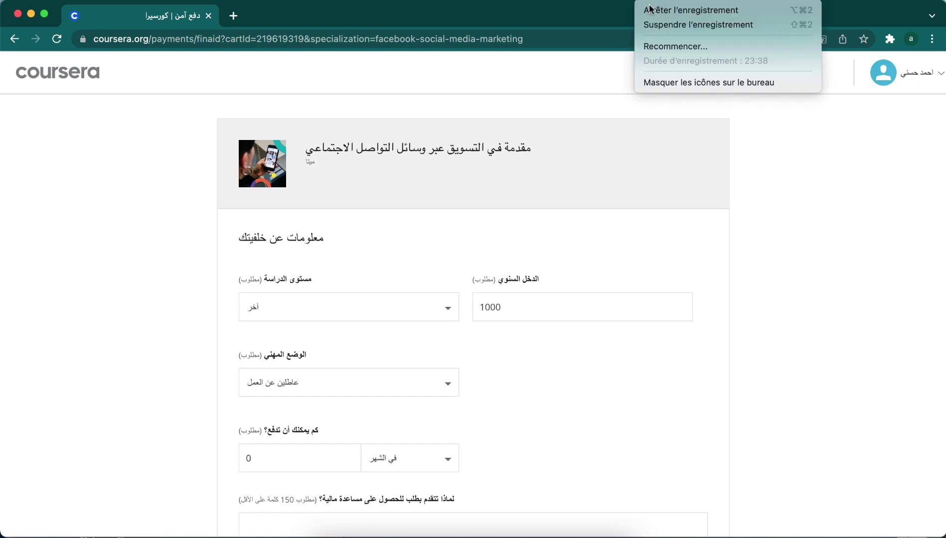